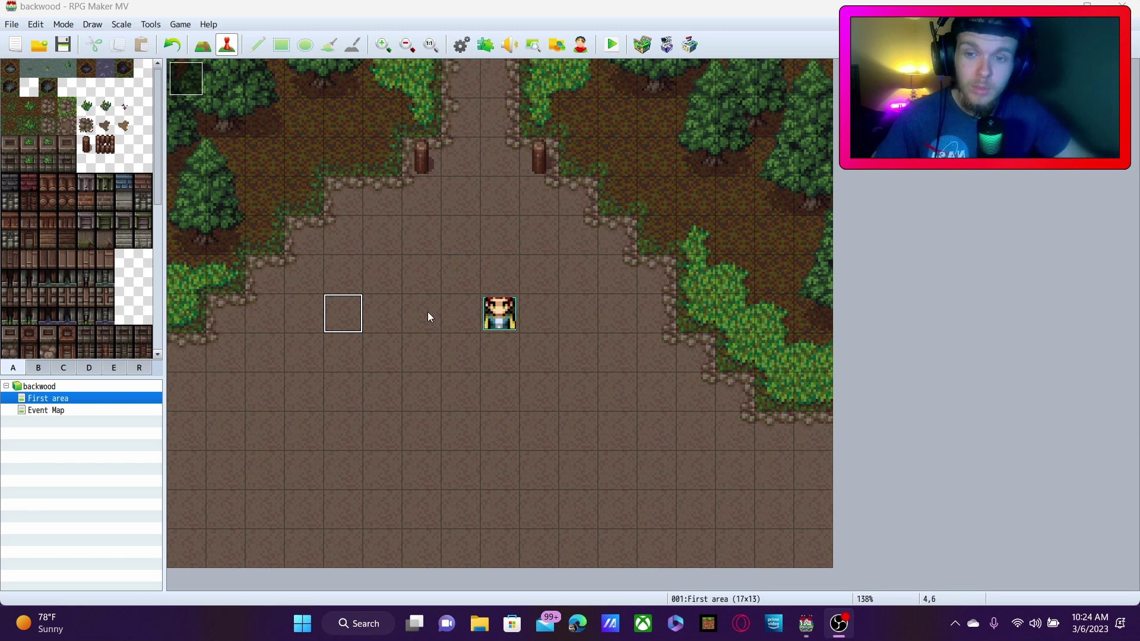
Step: Create a new event on the empty map tile and name it Enemy
double_click(342, 308)
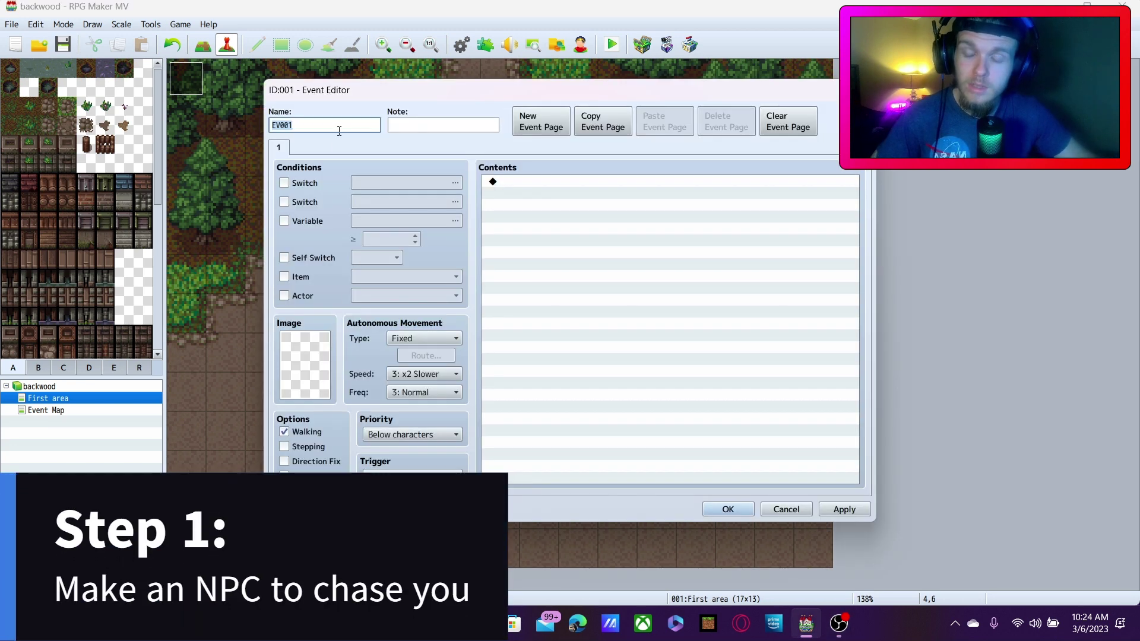
key(BackSpace)
text(E)
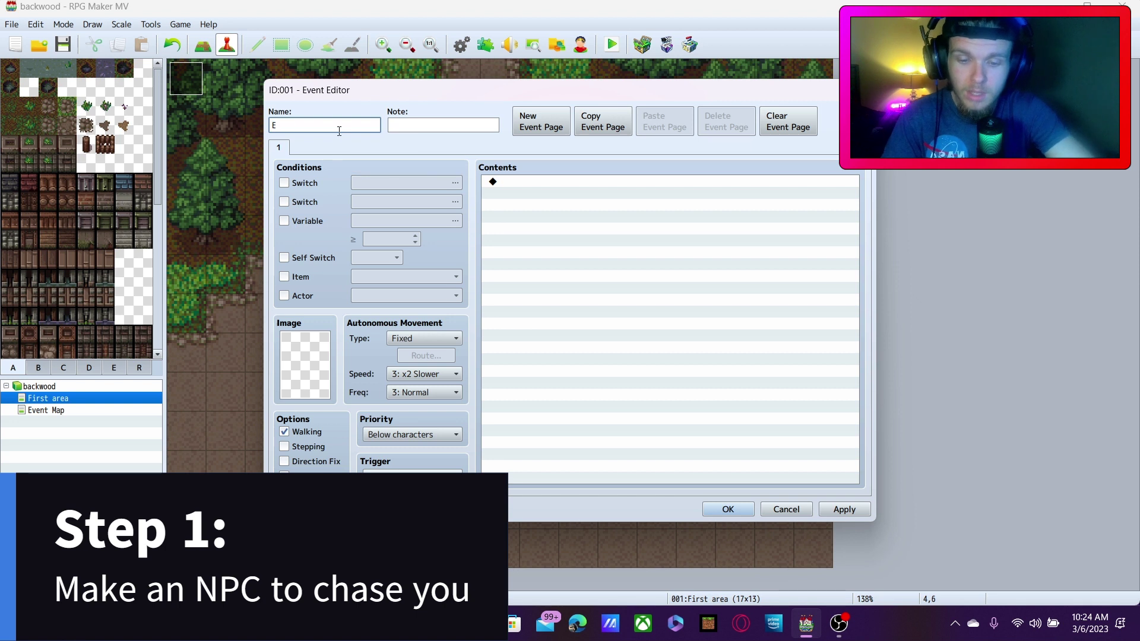
text(nemy)
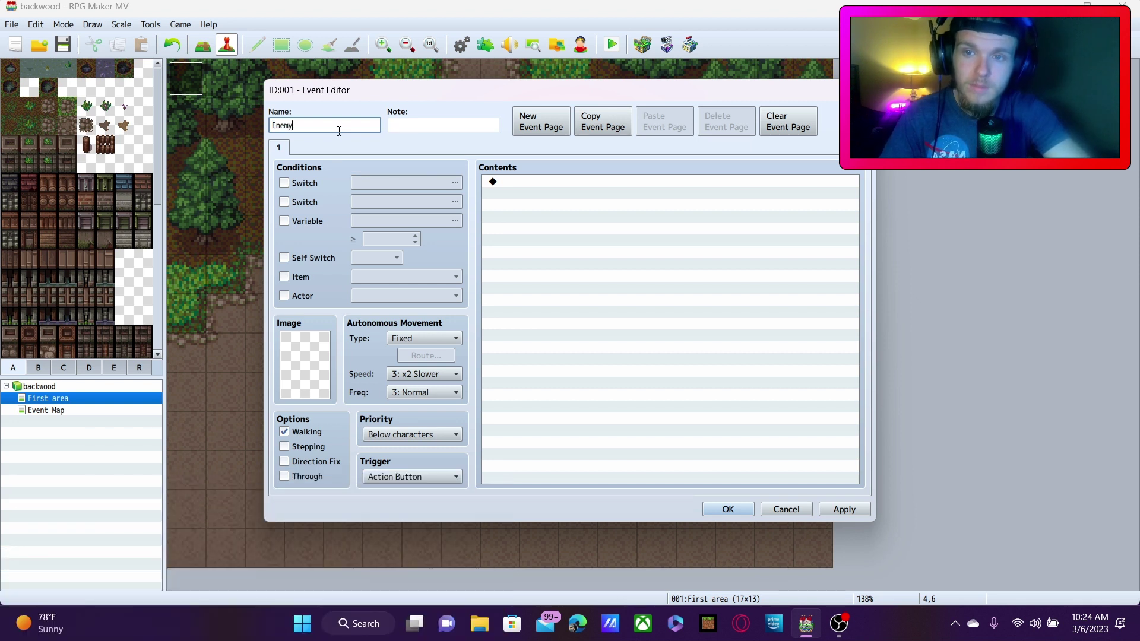
Step: Choose the second killer sprite from the PSF_Killers sheet as the event's image
double_click(295, 360)
scroll(402, 262, down, 6)
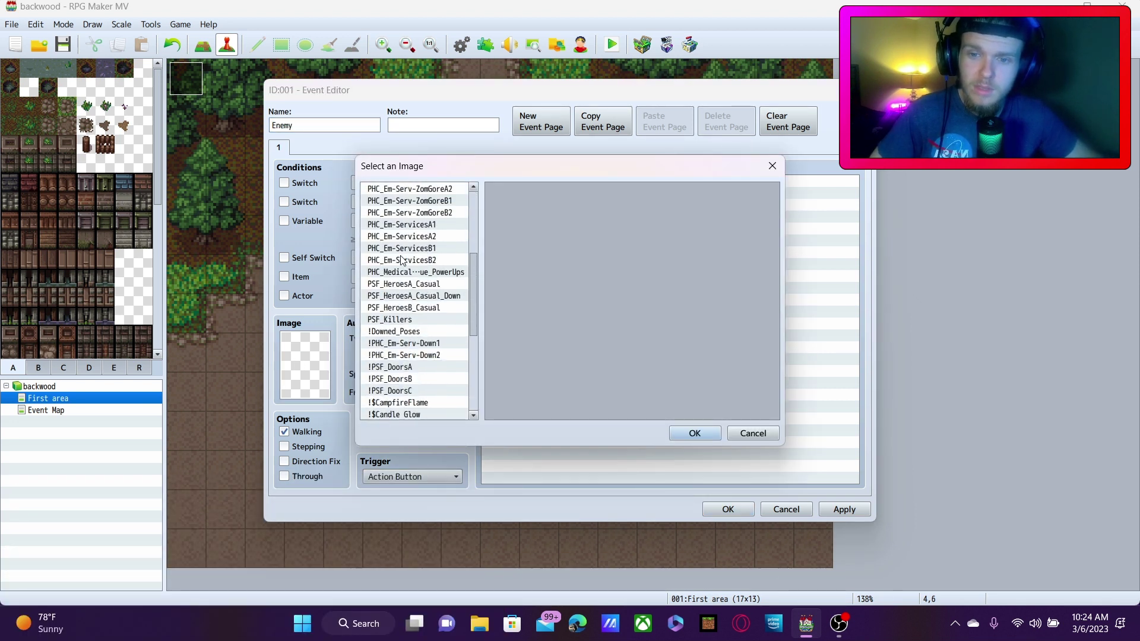
click(428, 320)
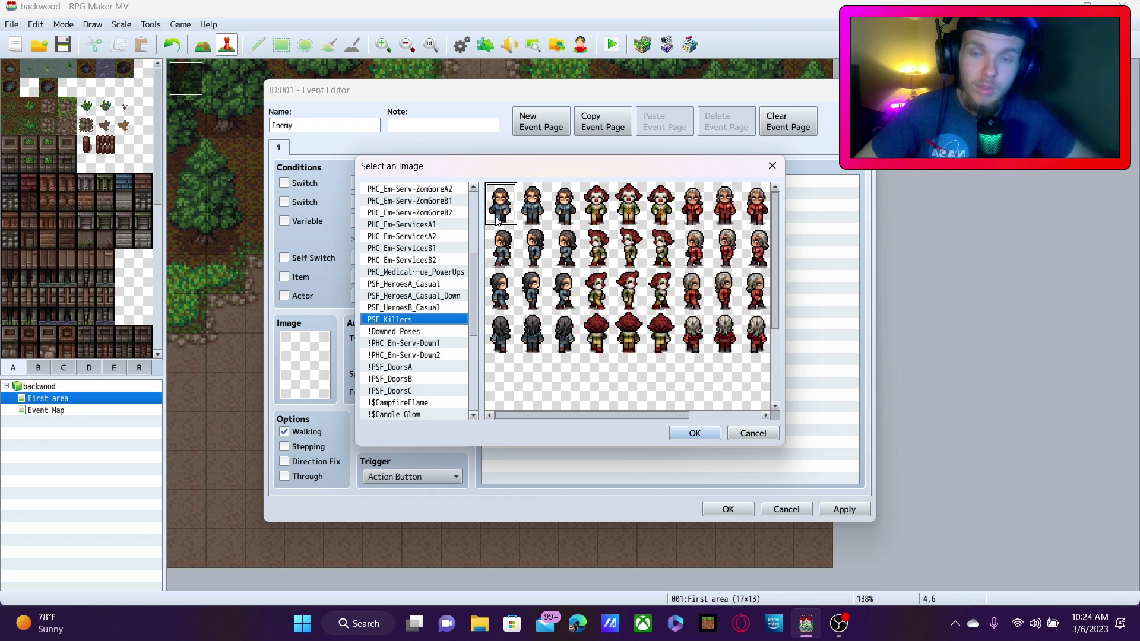
click(531, 220)
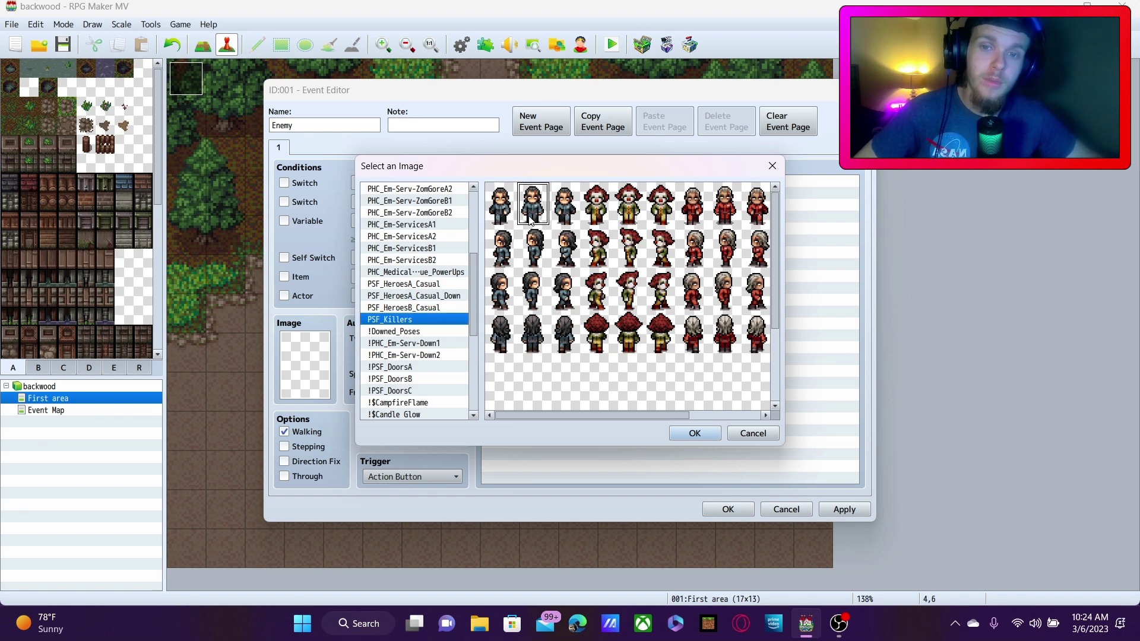
Step: Apply the killer sprite and set the movement type to Approach
click(675, 438)
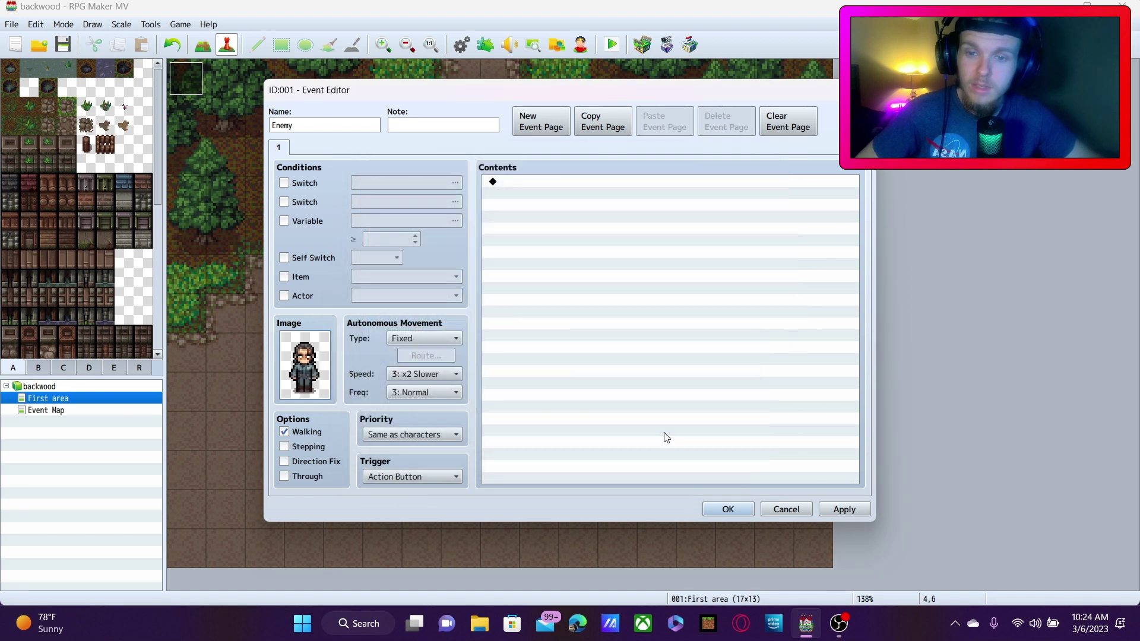
click(441, 339)
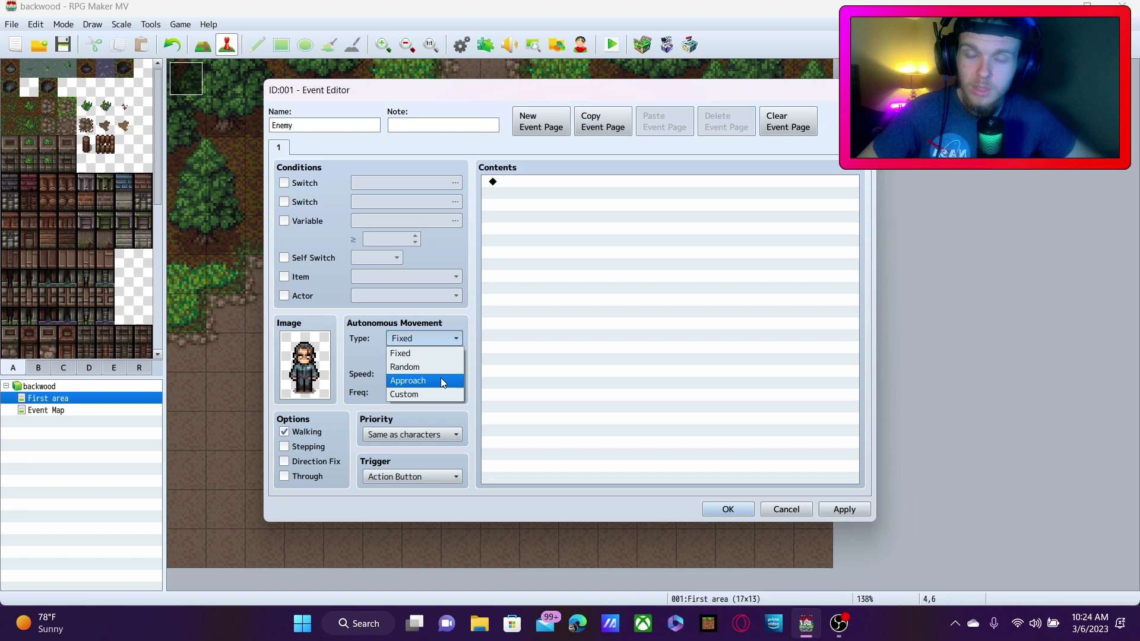
click(440, 380)
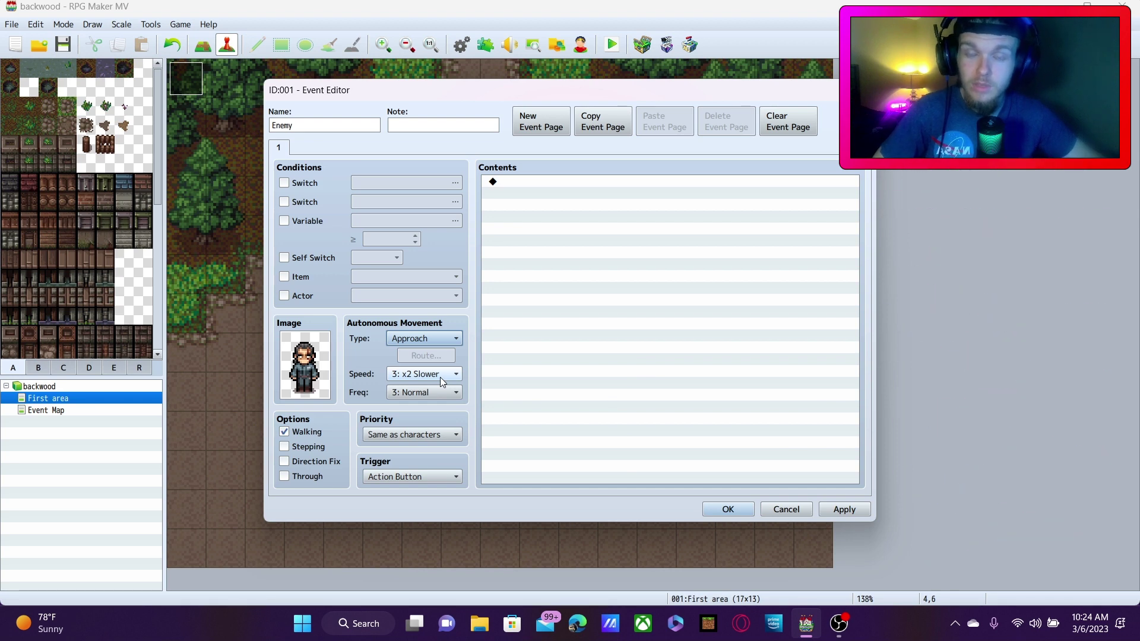
Step: Set speed 4: Normal, frequency 5: Highest, and trigger Event Touch
click(440, 379)
click(447, 430)
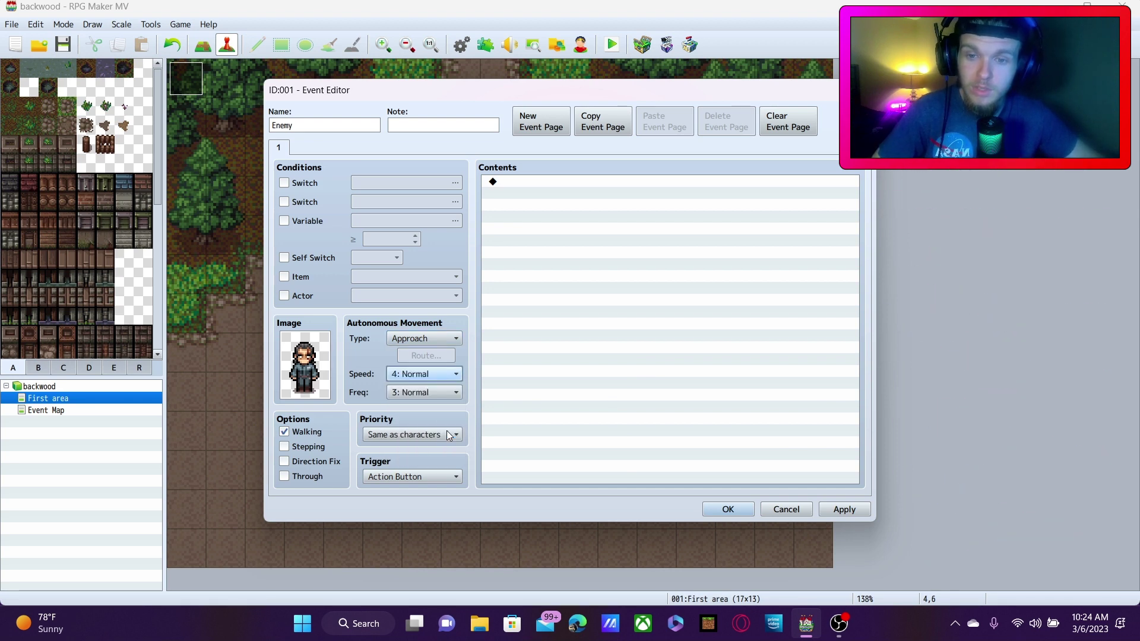
click(448, 393)
click(432, 461)
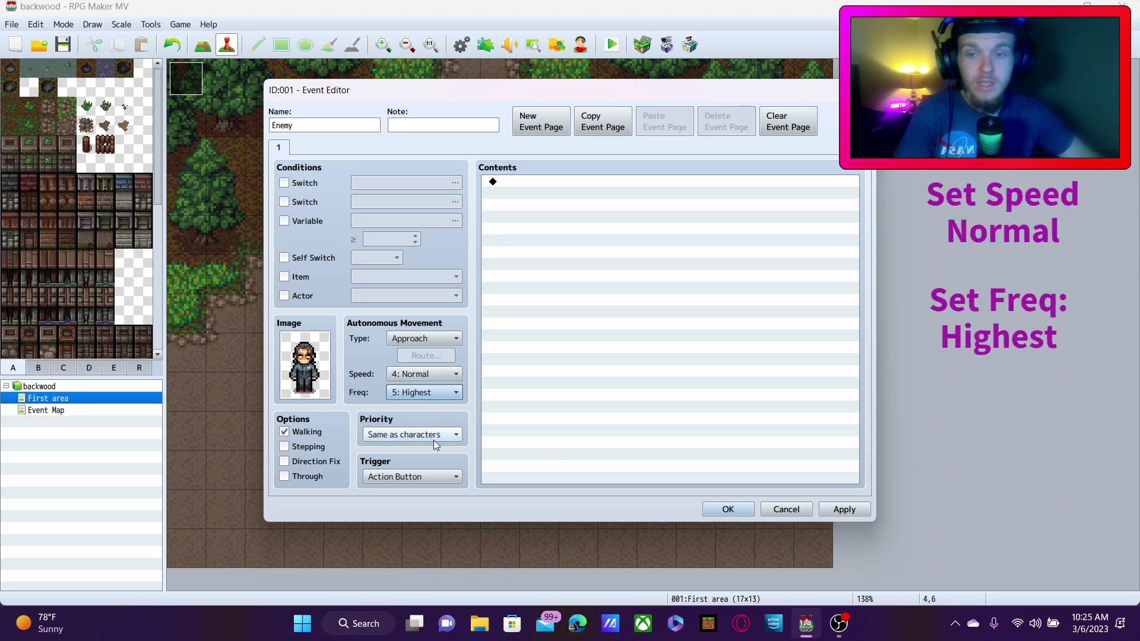
click(430, 472)
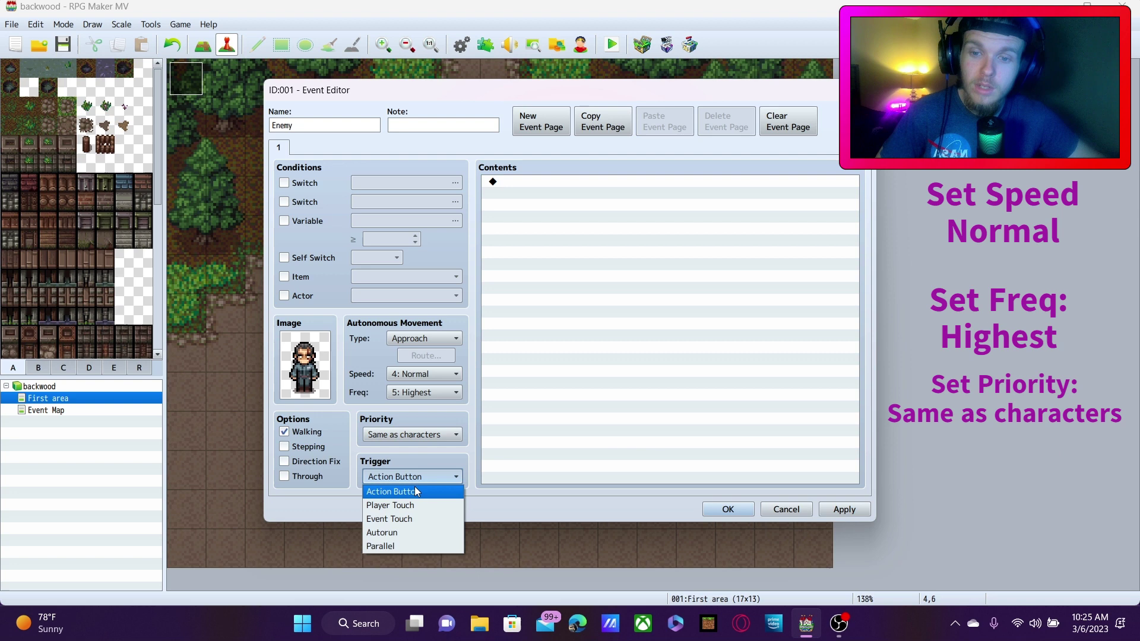
click(400, 522)
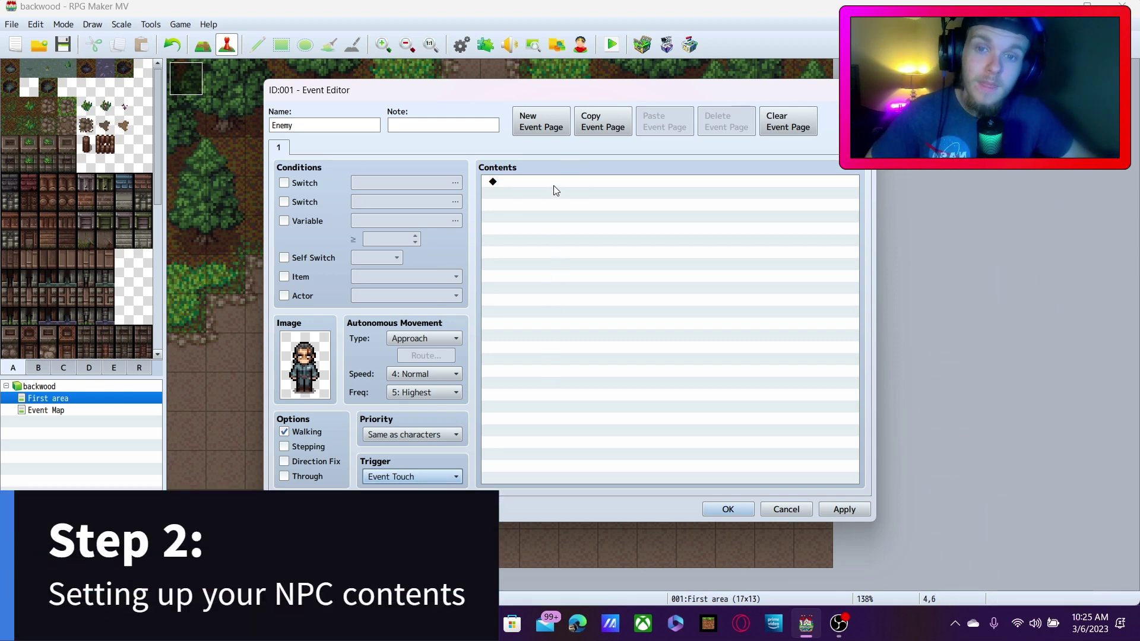
Step: Add a Show Animation command playing 0006 Slash Physical on the Player
click(553, 186)
double_click(553, 186)
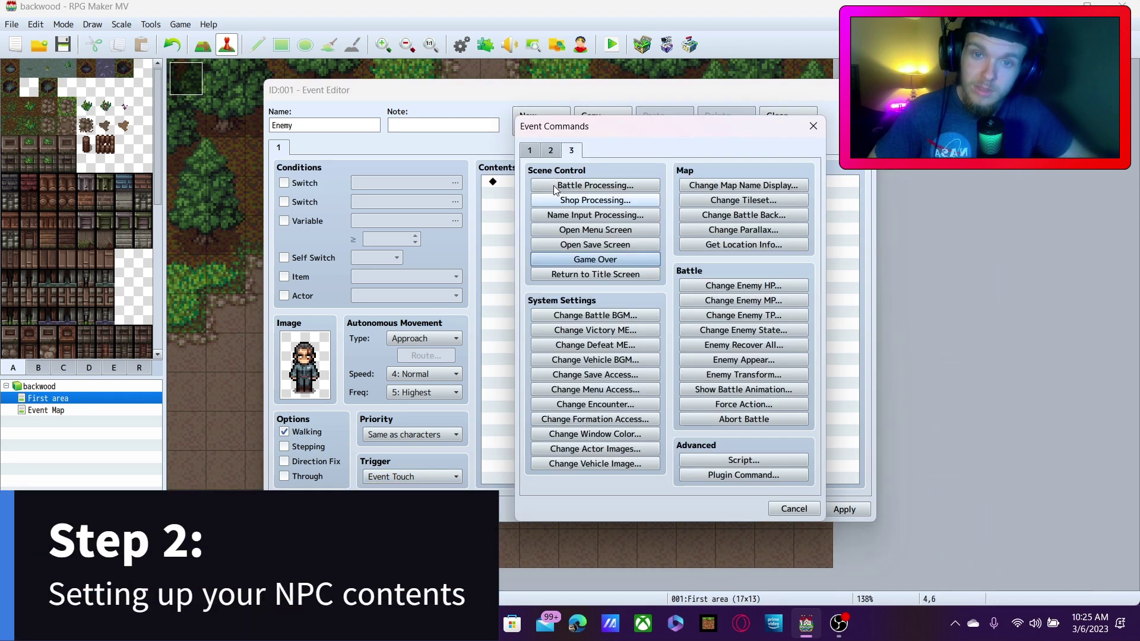
click(551, 151)
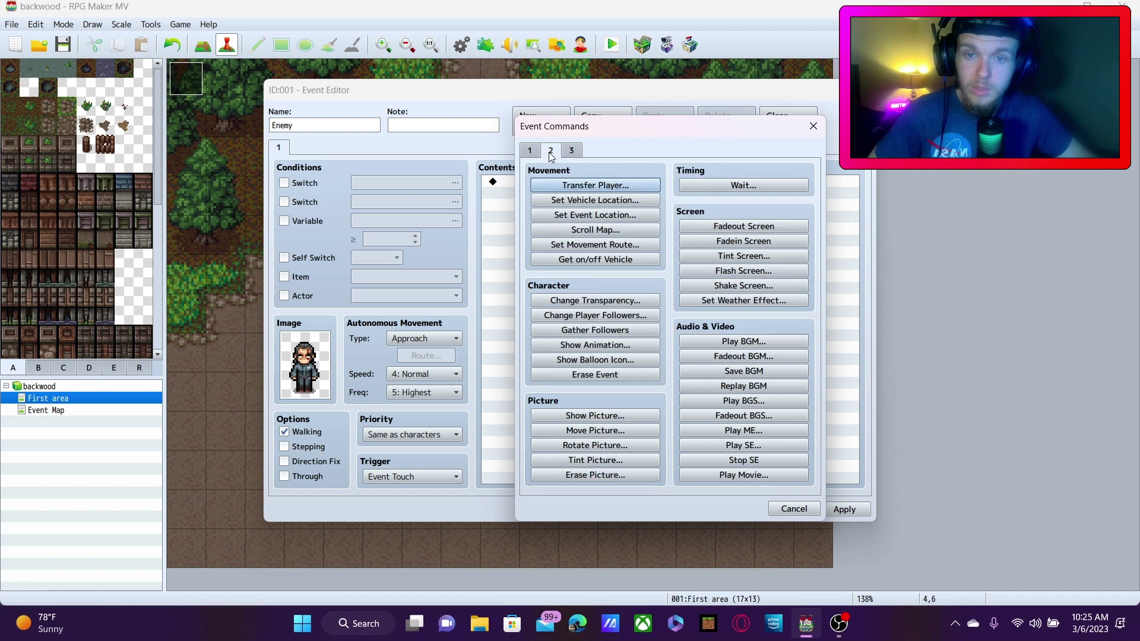
click(533, 151)
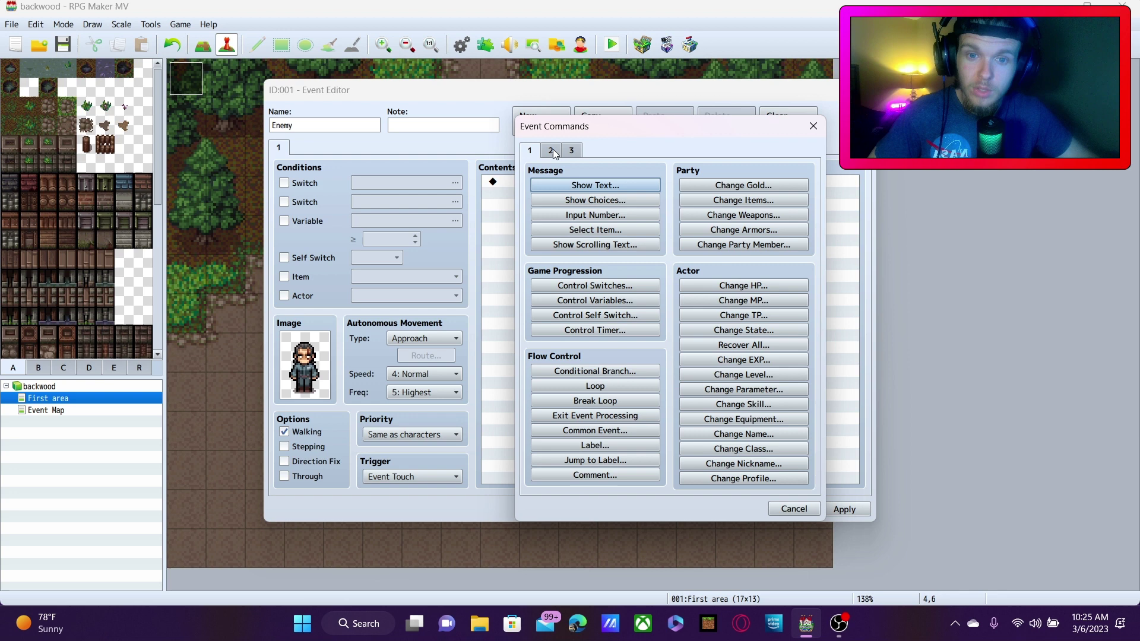
click(552, 151)
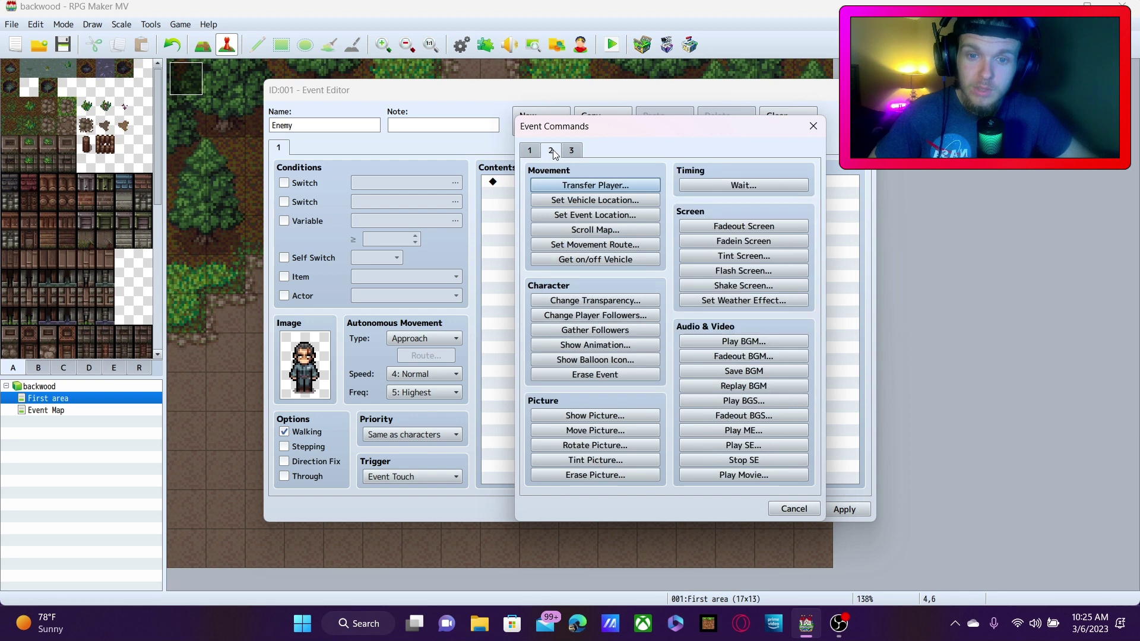
click(595, 345)
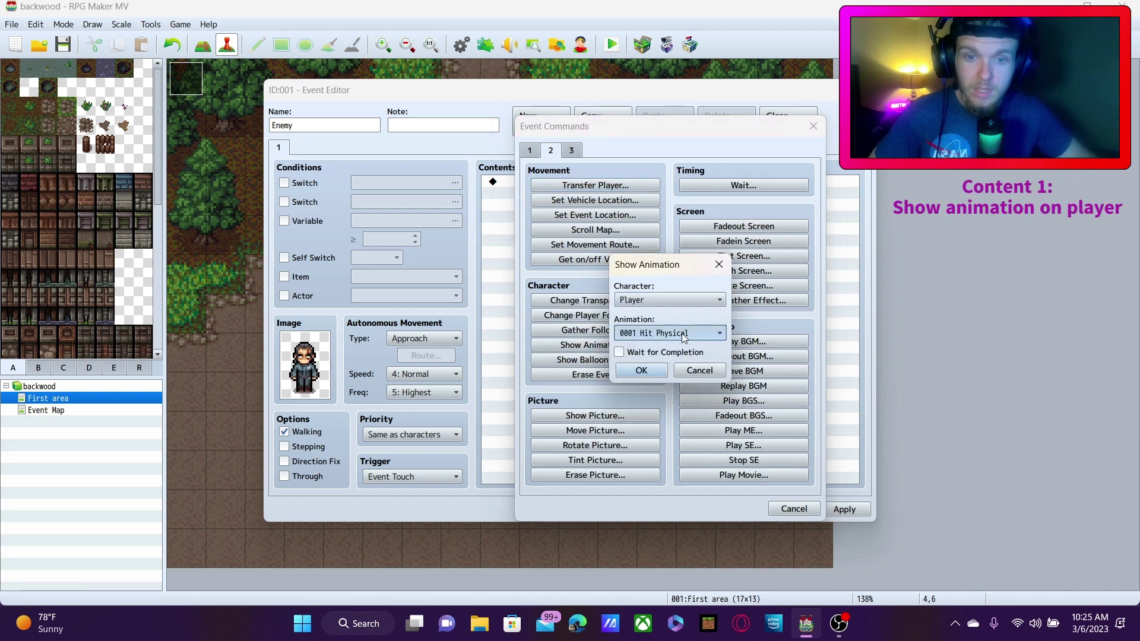
click(668, 333)
click(663, 371)
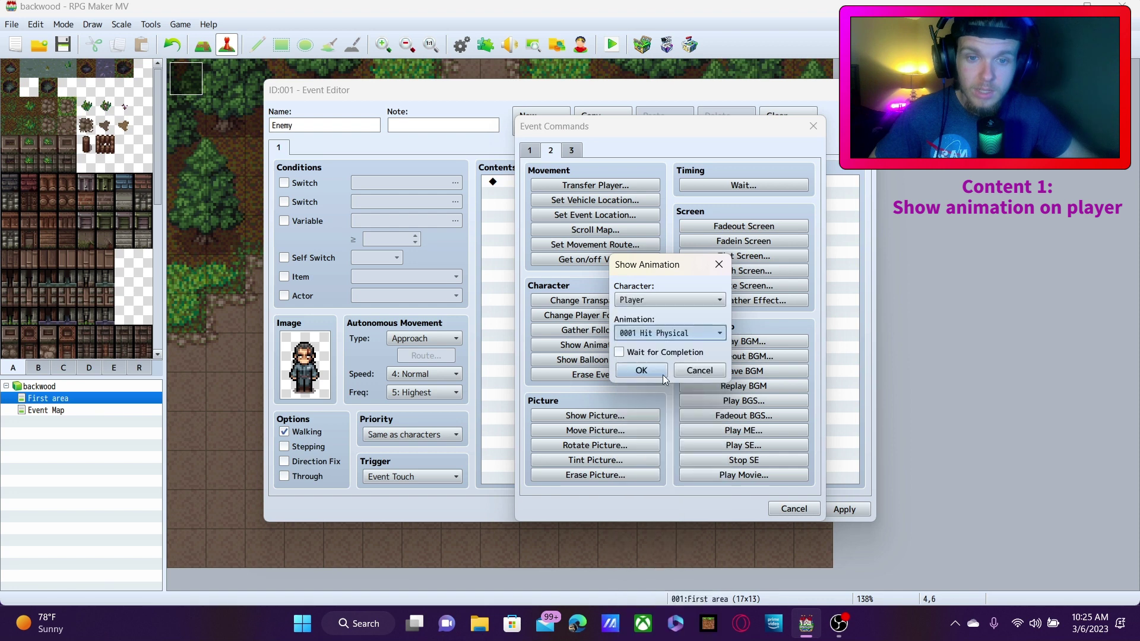
click(659, 376)
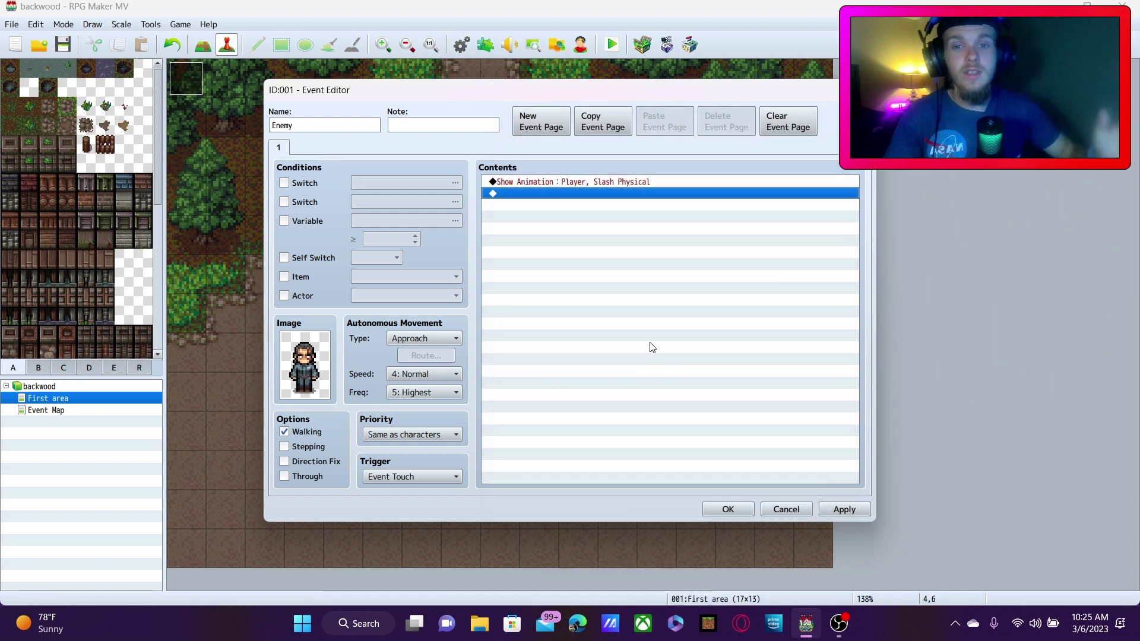
Step: Reopen the Show Animation command's settings from its context menu and confirm them
right_click(657, 183)
click(683, 205)
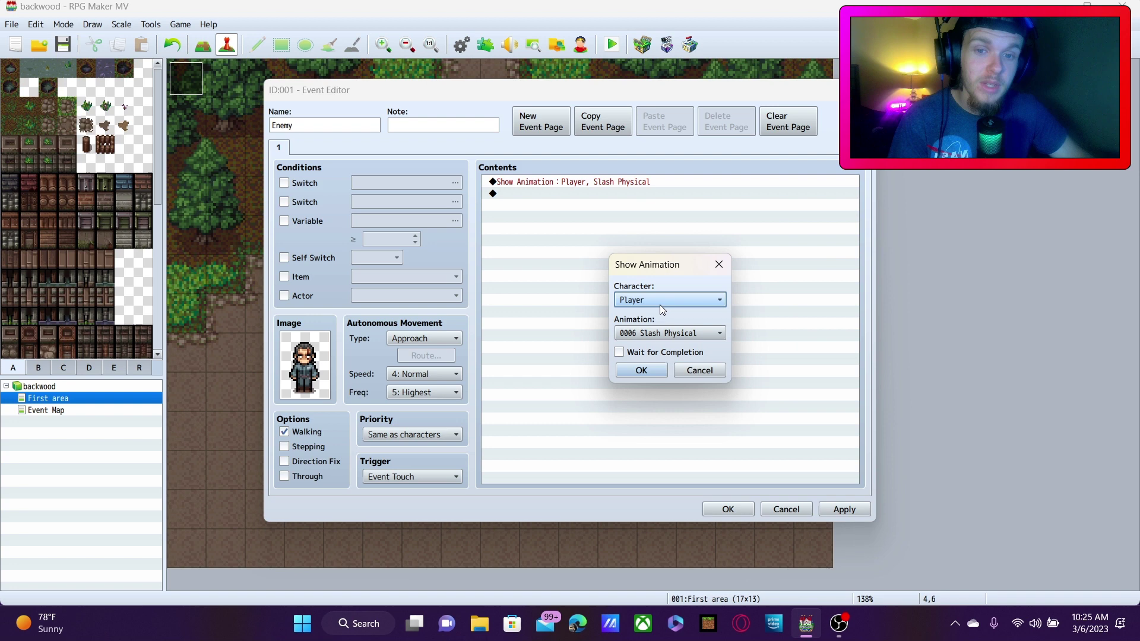
click(641, 370)
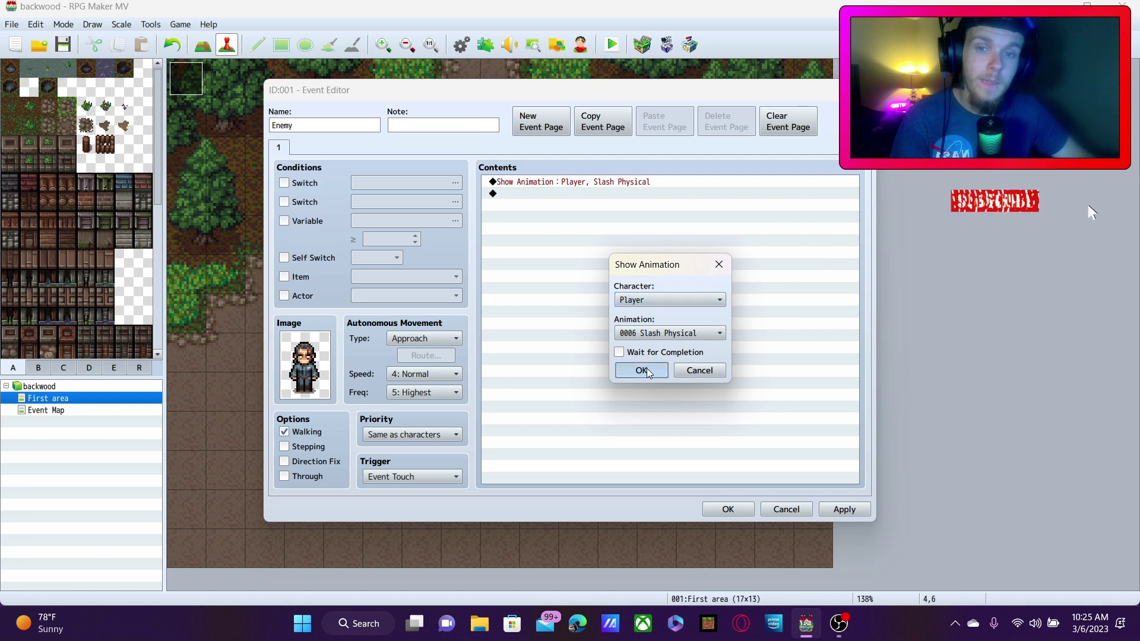
Step: Add a Change Actor Images command setting the actor's character sprite to PSF_HeroesA_Casual_Down
double_click(575, 215)
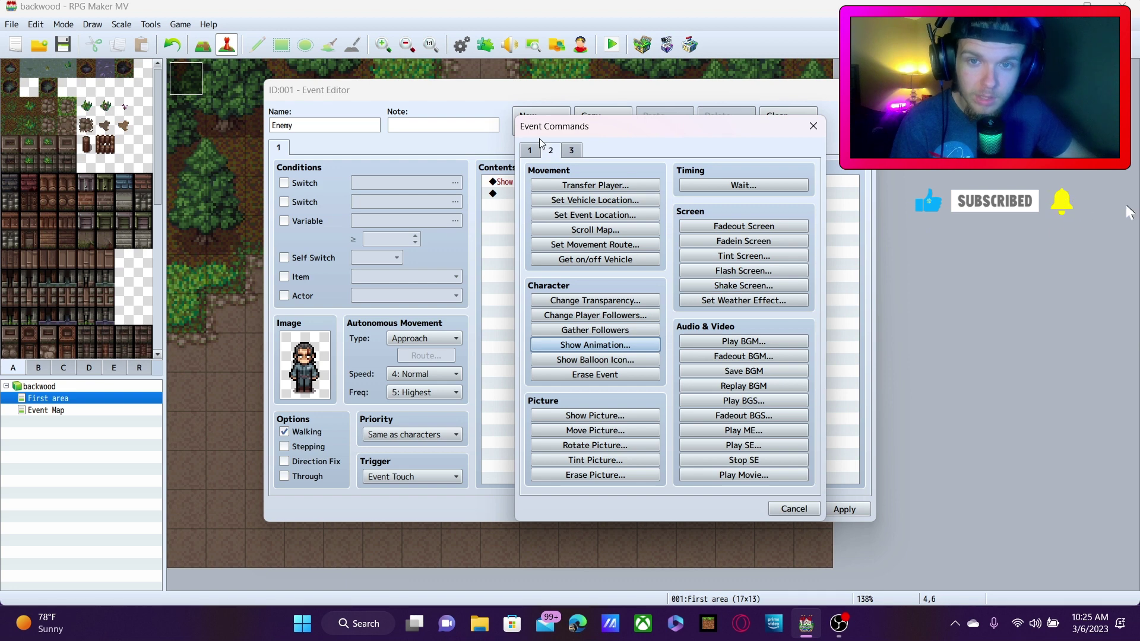
click(573, 152)
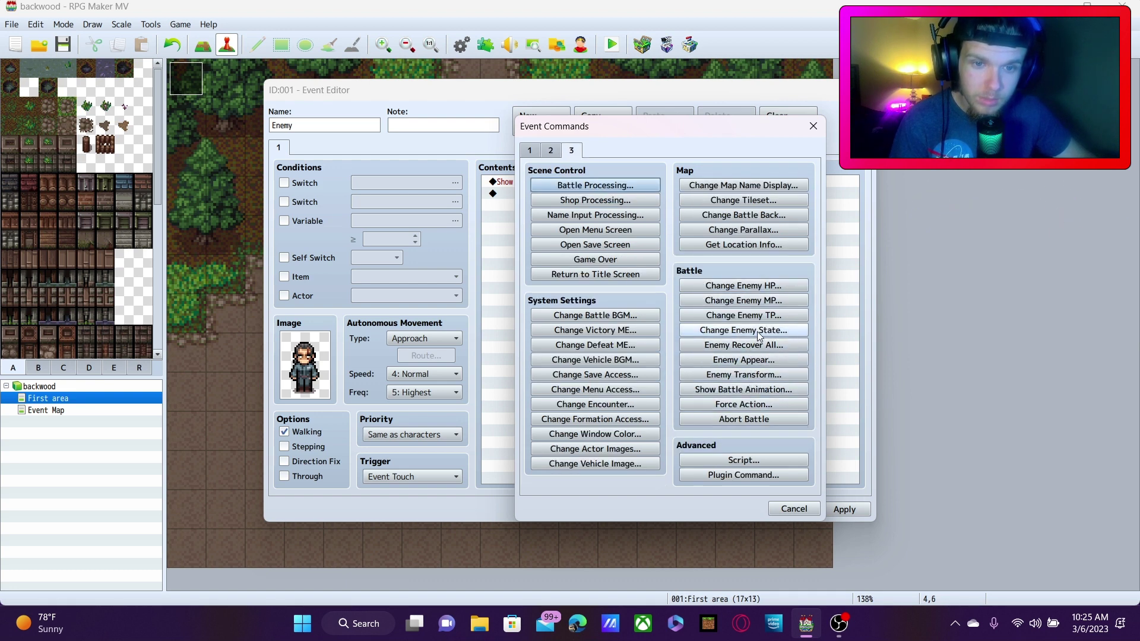
click(630, 455)
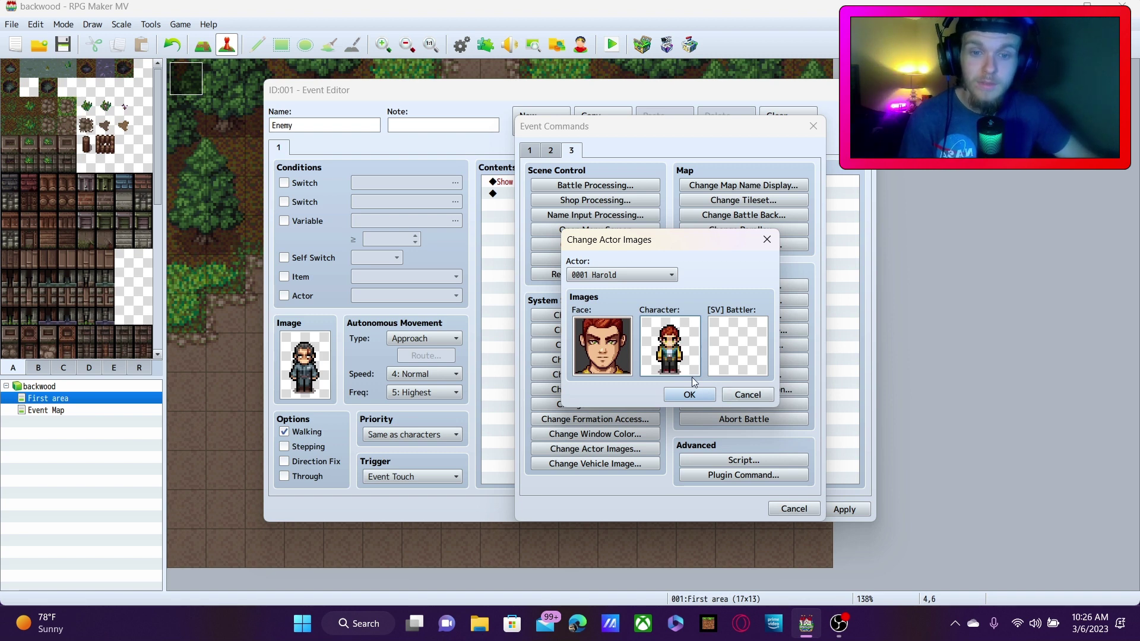
double_click(687, 344)
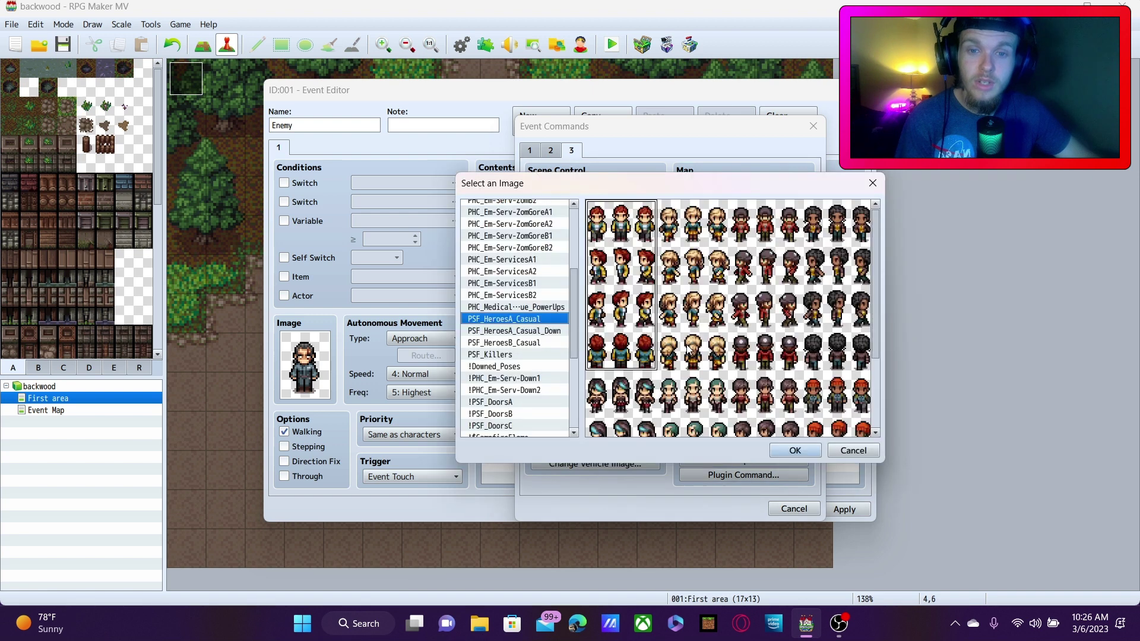
click(558, 331)
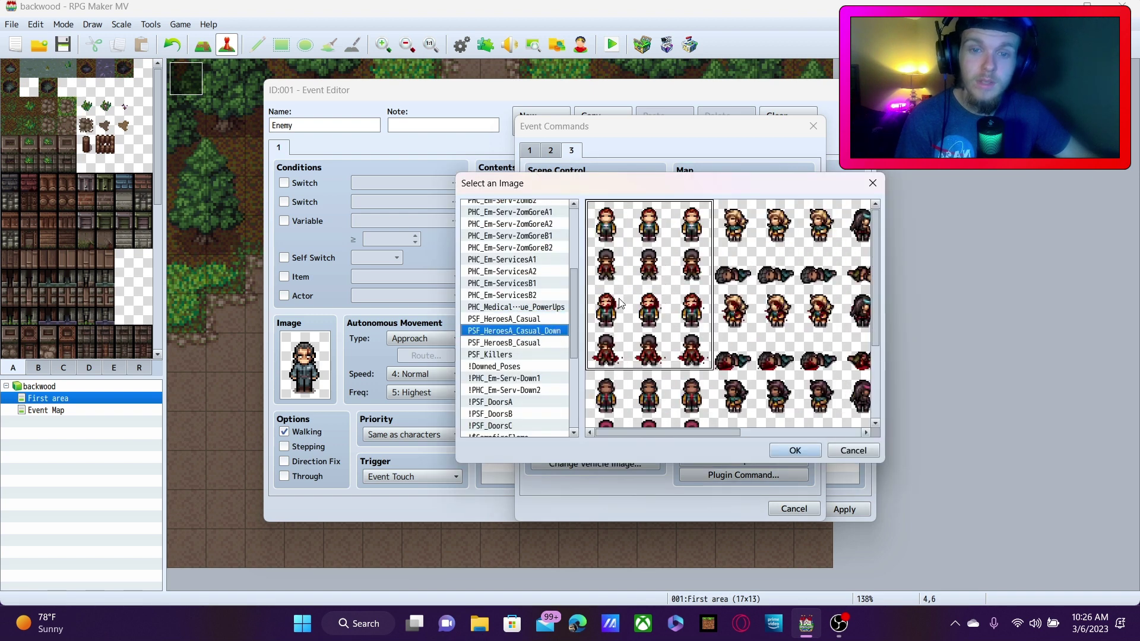
click(779, 451)
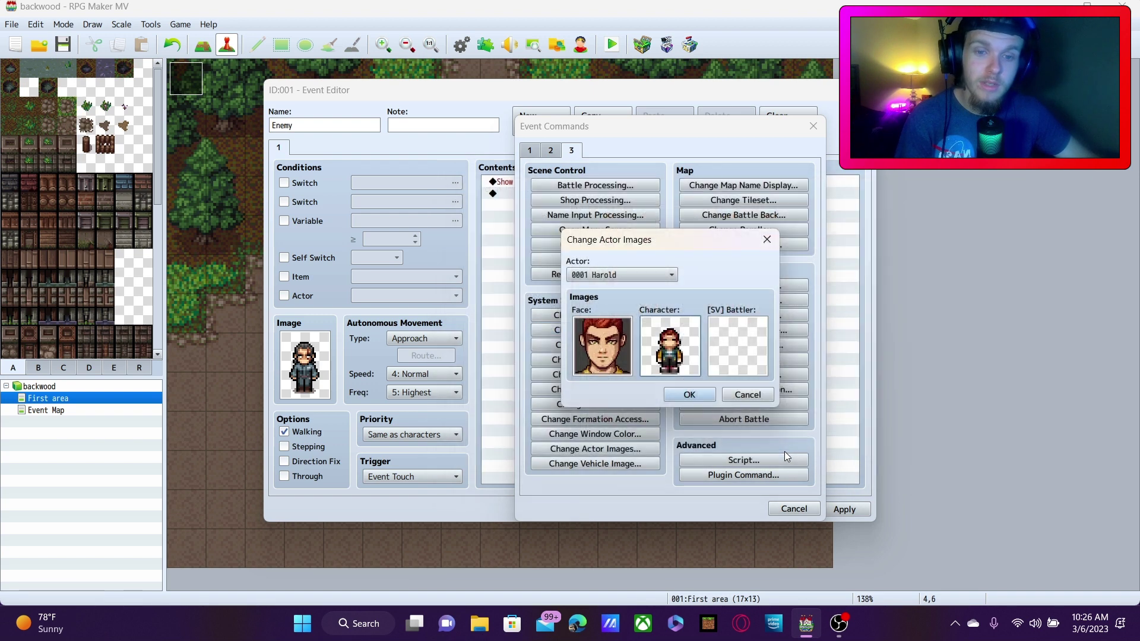
click(688, 395)
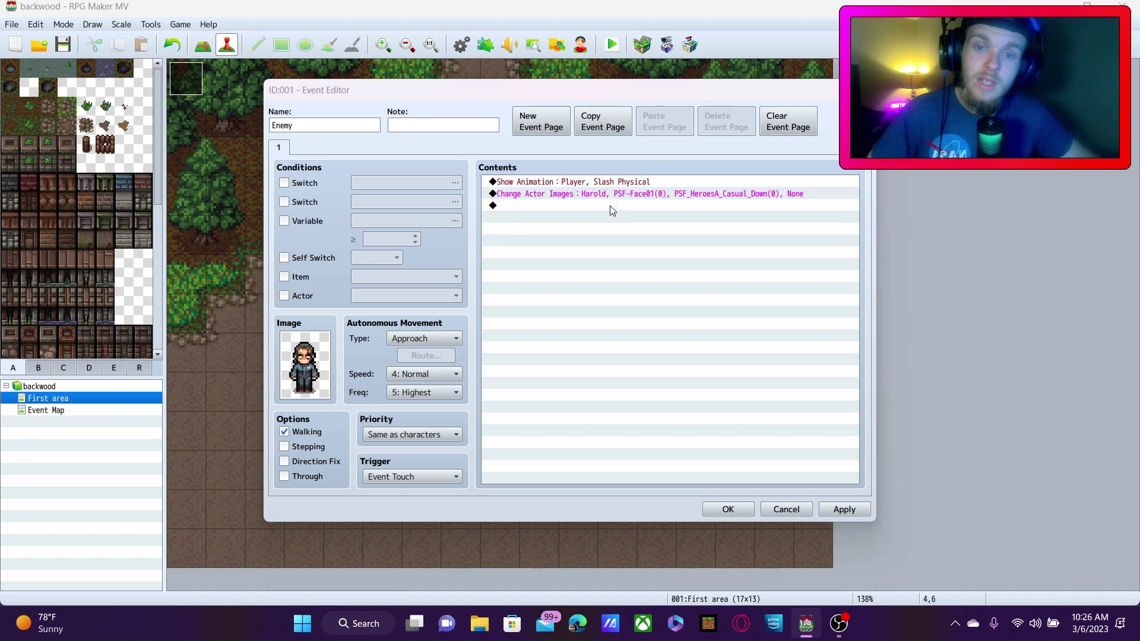
Step: Add a Wait command of 60 frames to the Enemy event
double_click(610, 206)
click(558, 153)
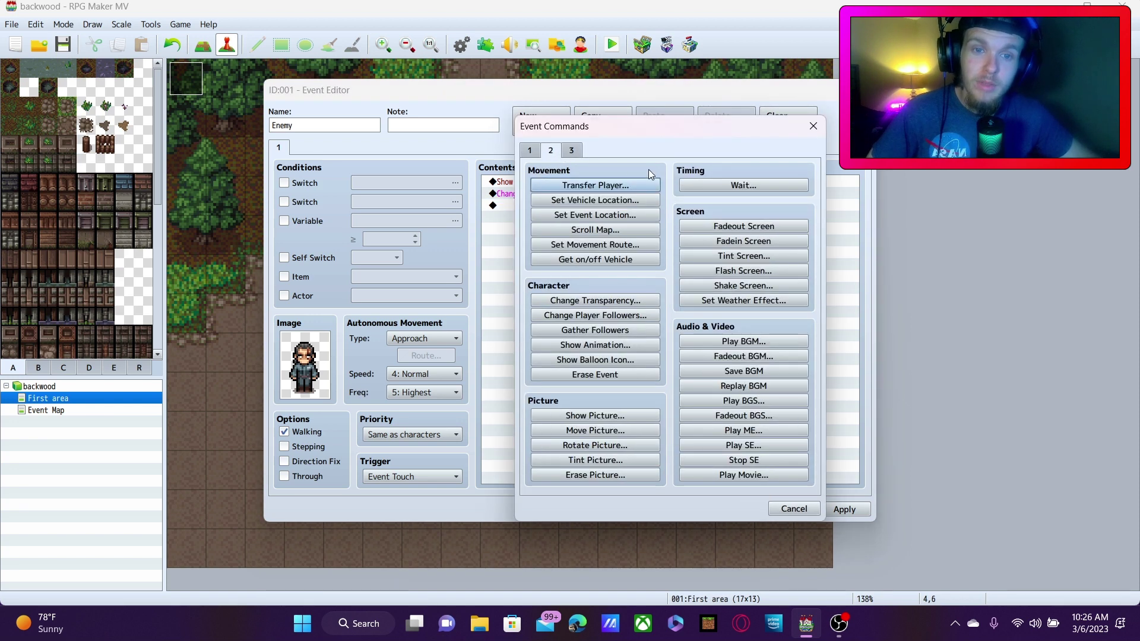
click(726, 190)
click(636, 349)
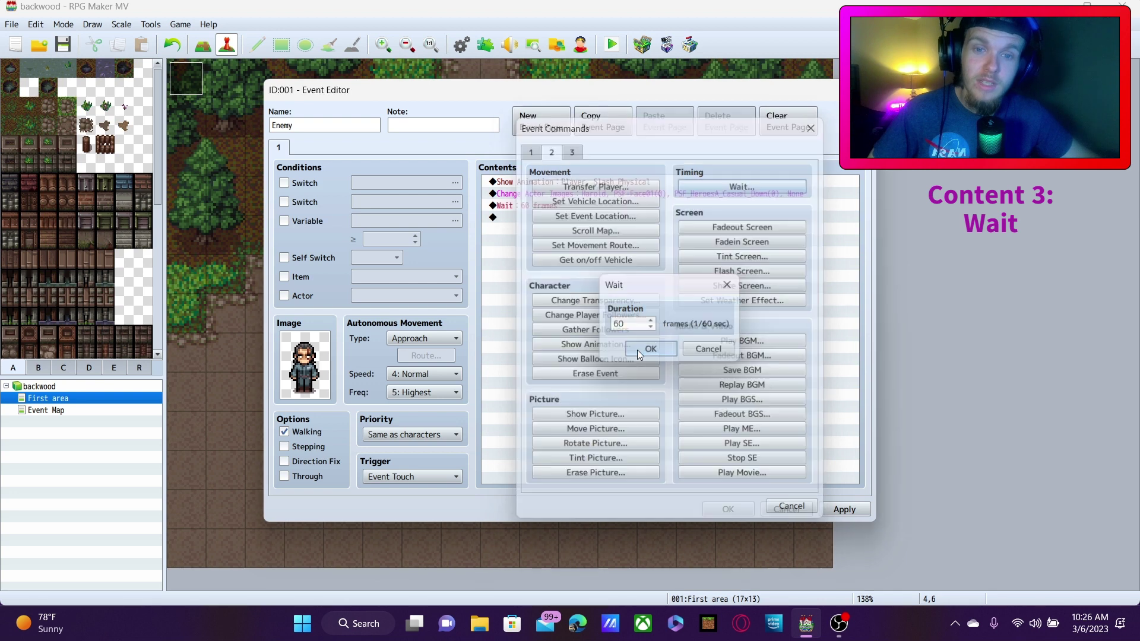
Step: Add a Game Over command after the wait and apply the changes
double_click(556, 218)
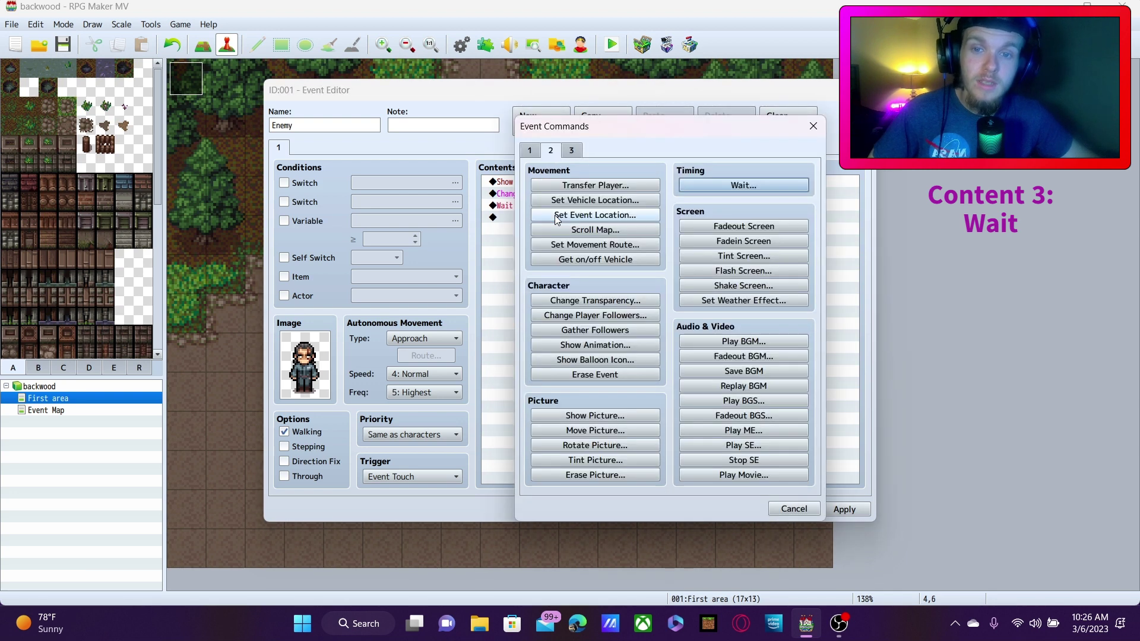
click(571, 150)
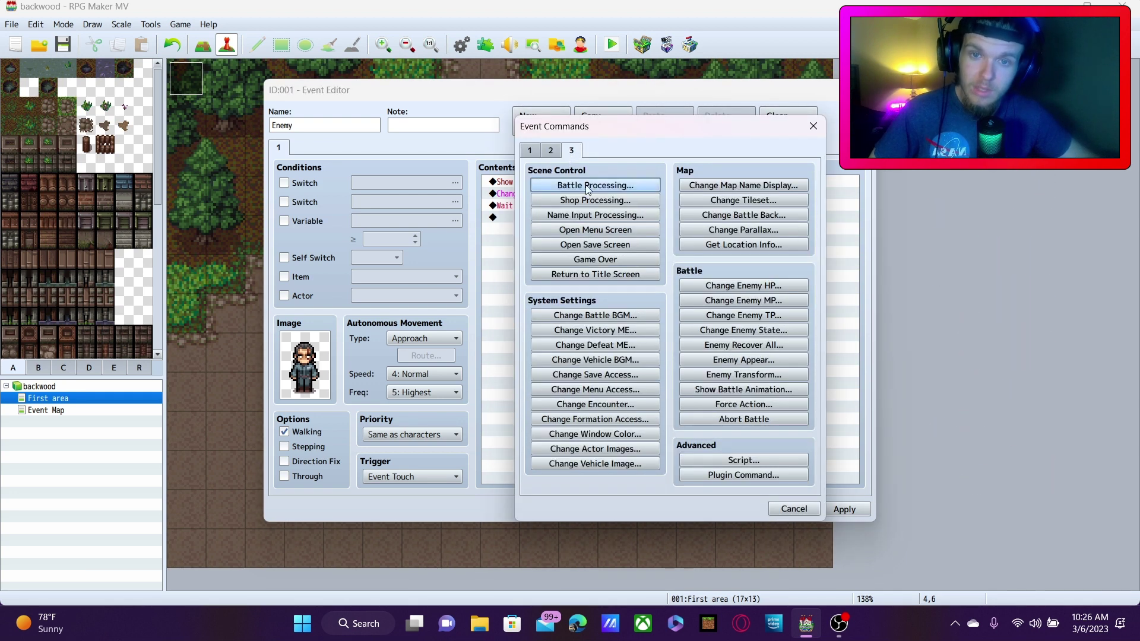
click(600, 259)
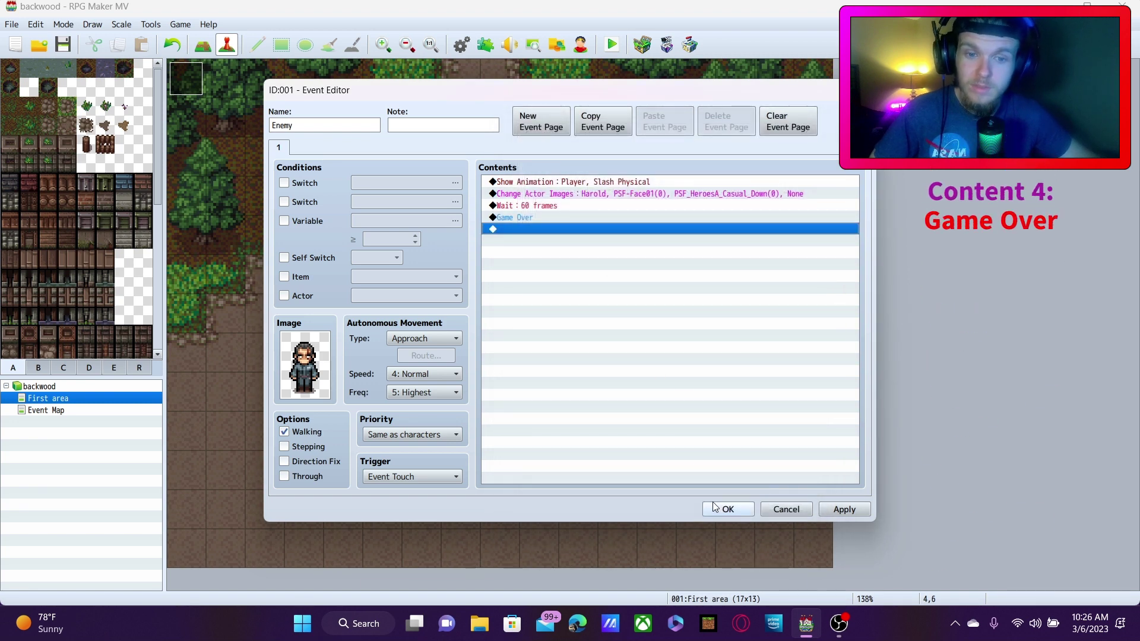
click(821, 509)
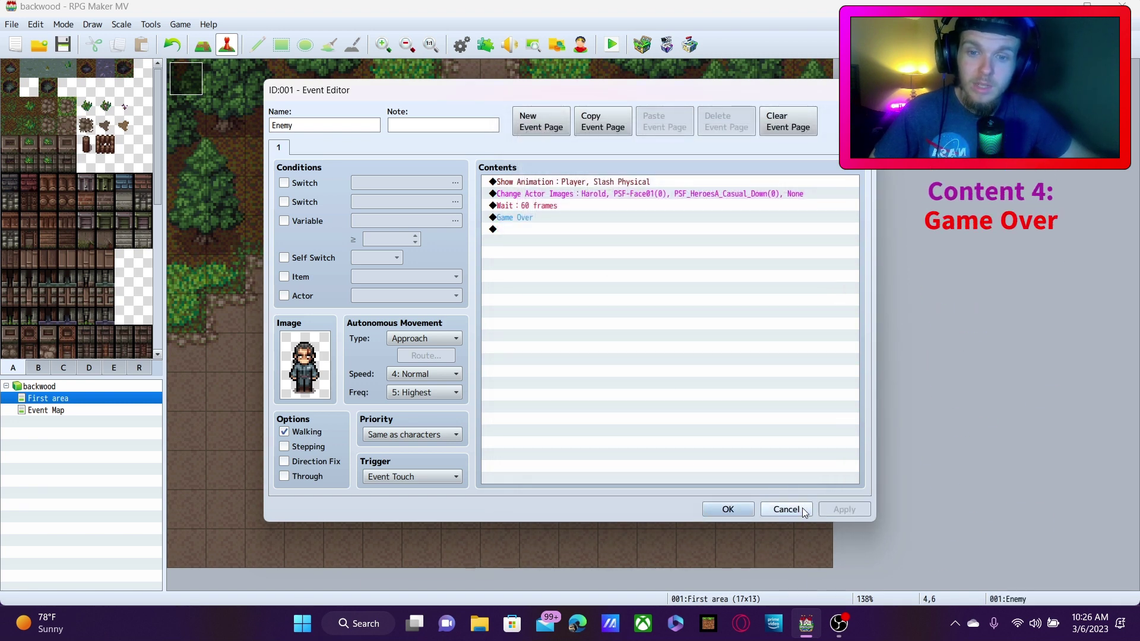
Step: Close the Enemy event editor, save the project and start a playtest
click(727, 509)
click(610, 47)
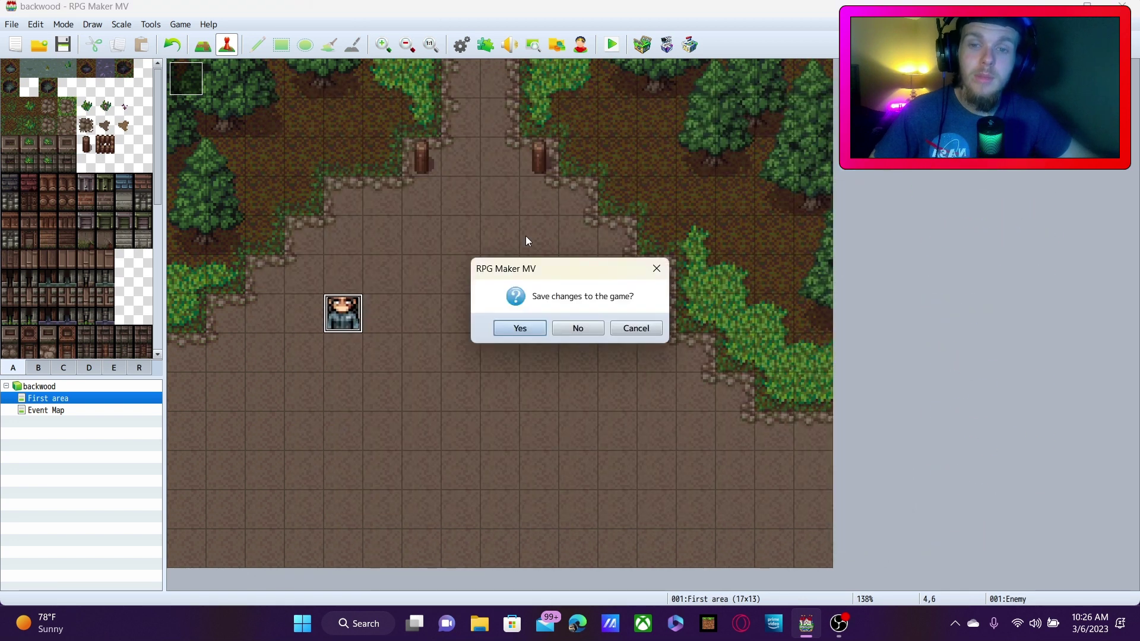
click(521, 333)
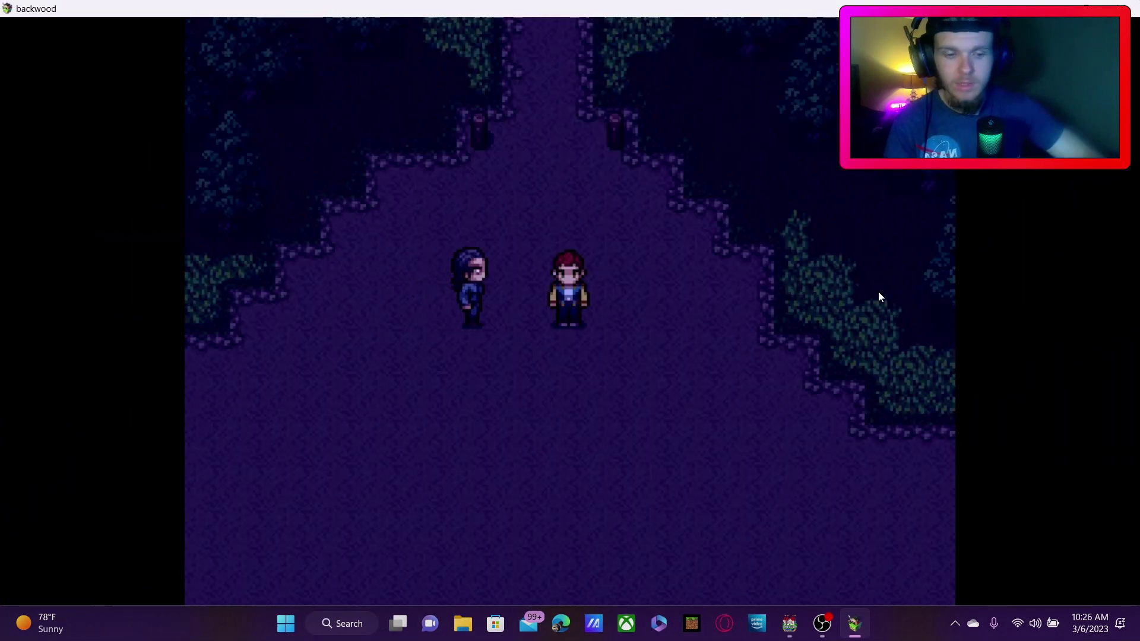
Step: Walk the player around the forest map until the Enemy catches them and GAME OVER appears
key(Right)
key(Down)
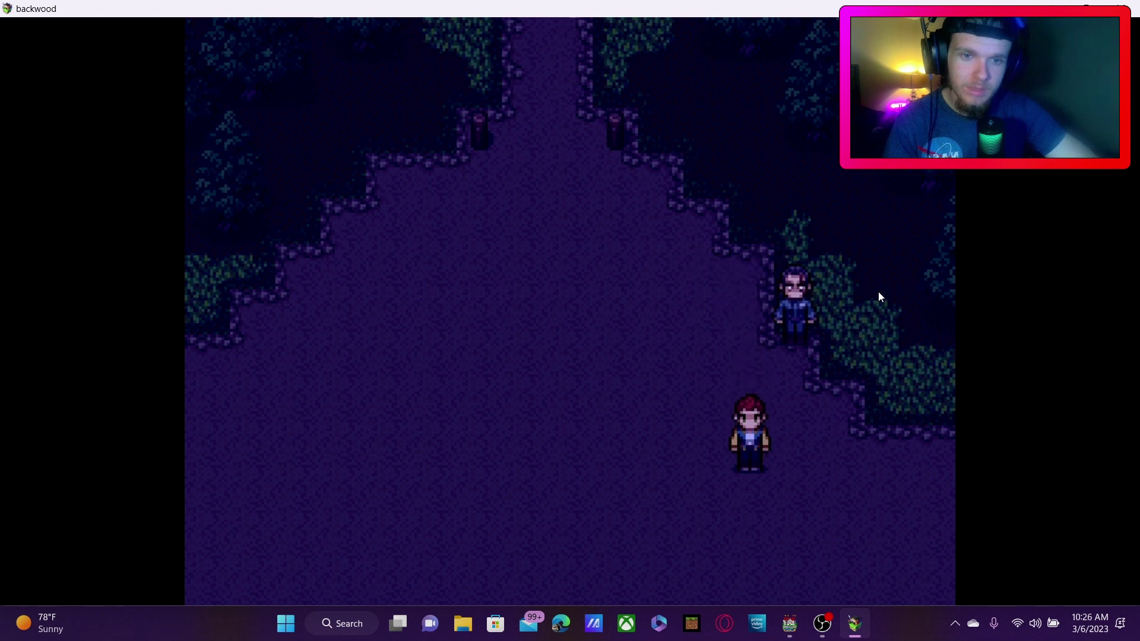
key(Left)
key(Left)
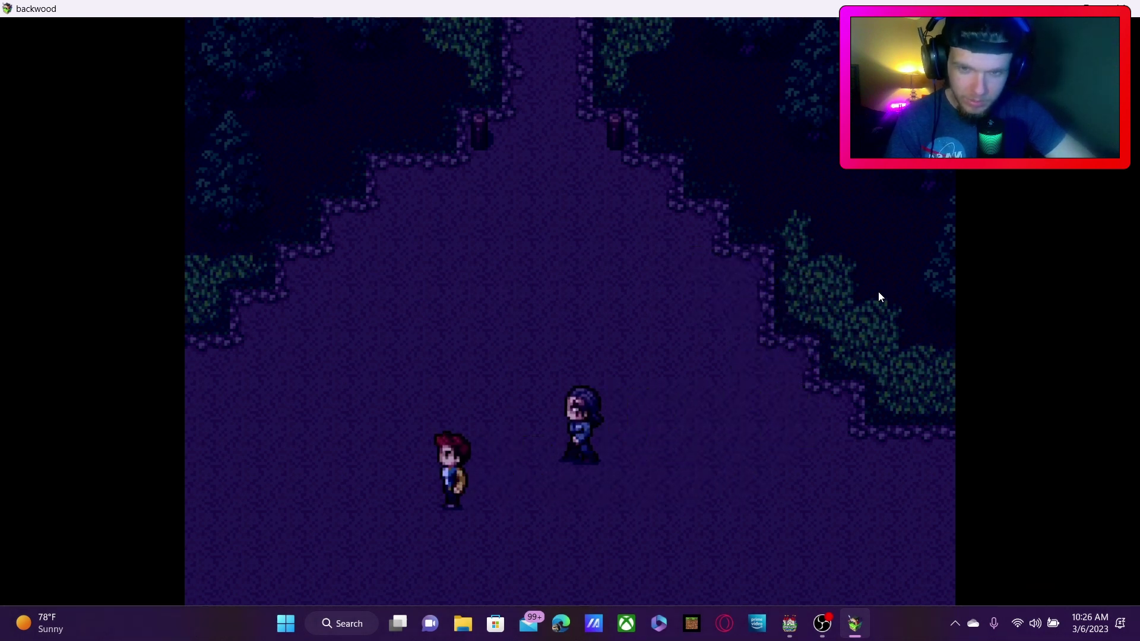
key(Up)
key(Down)
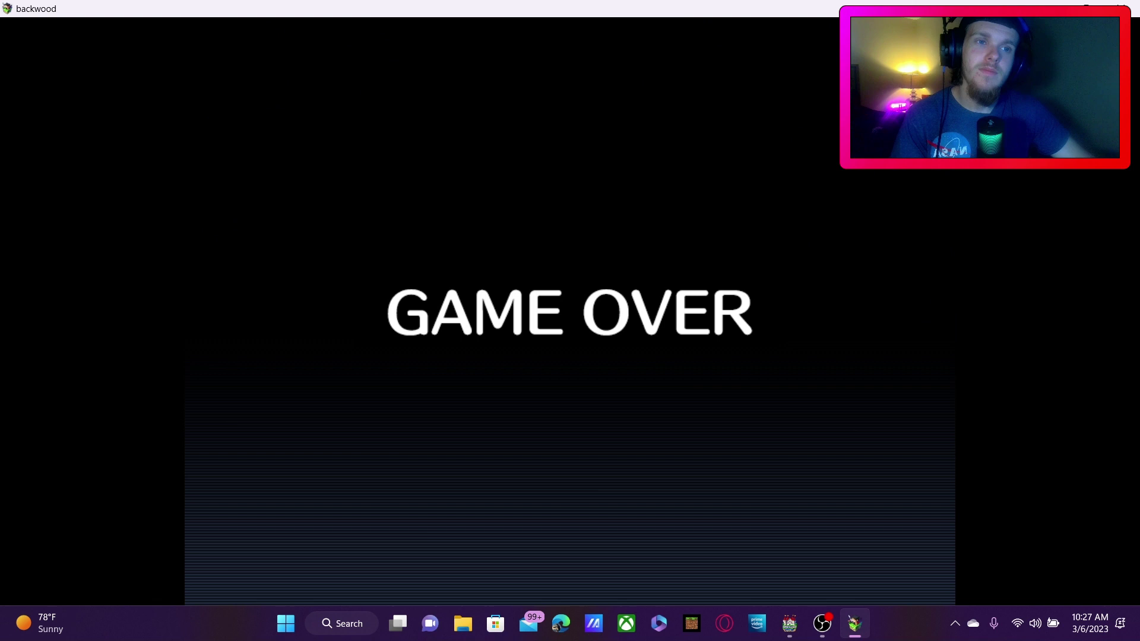
Step: Close the Game Over playtest window and open the Night event at tile 0,0
click(1126, 8)
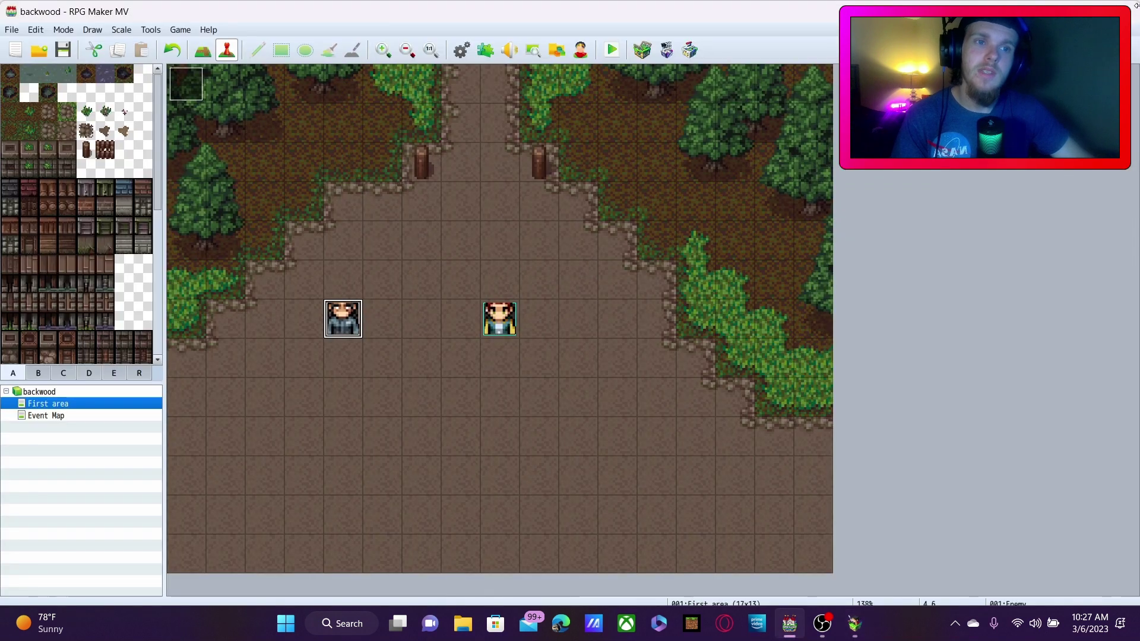
click(853, 623)
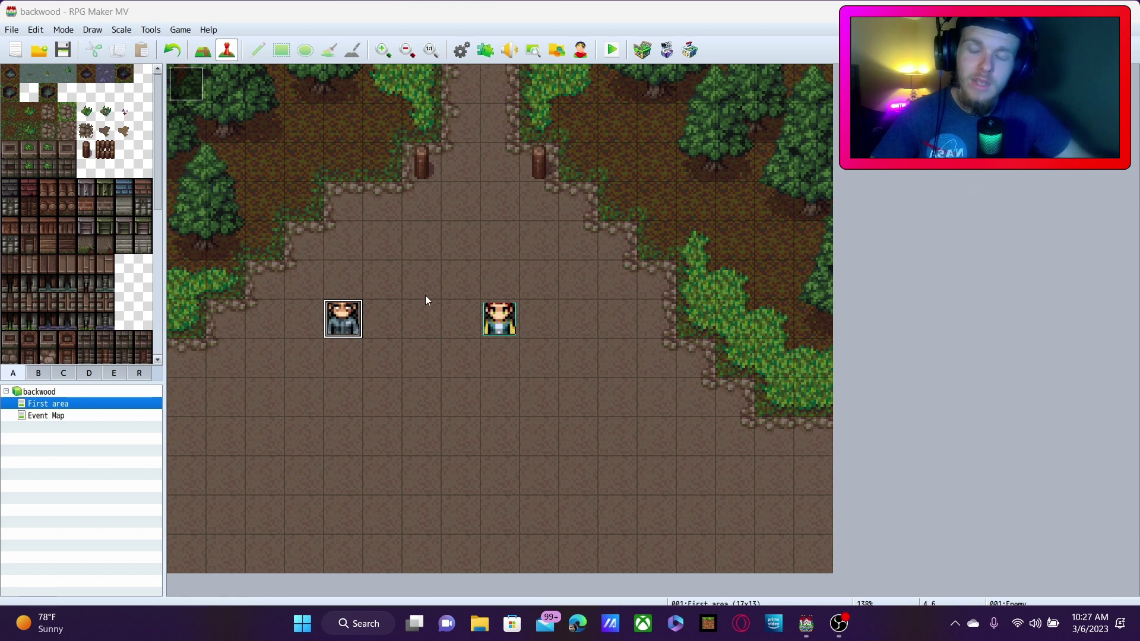
click(186, 94)
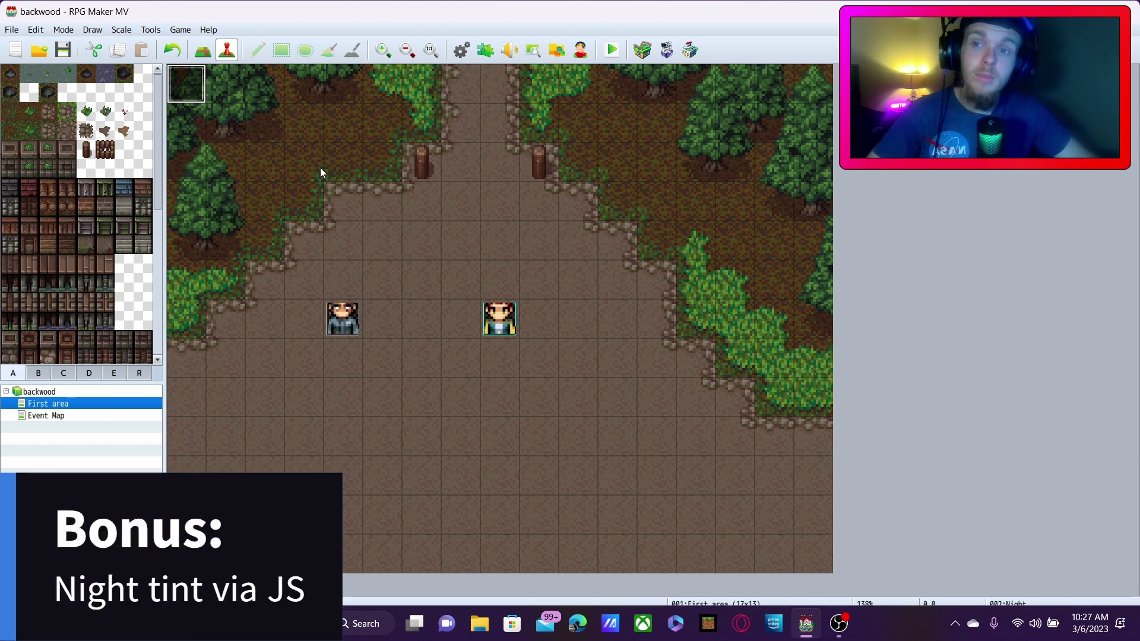
double_click(180, 84)
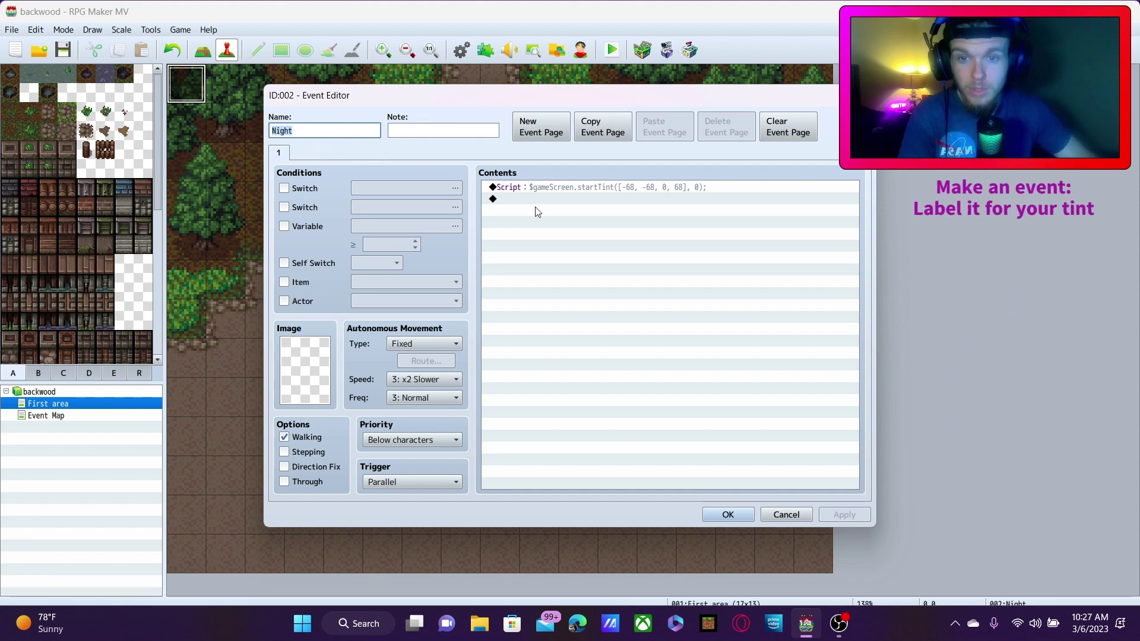
click(552, 189)
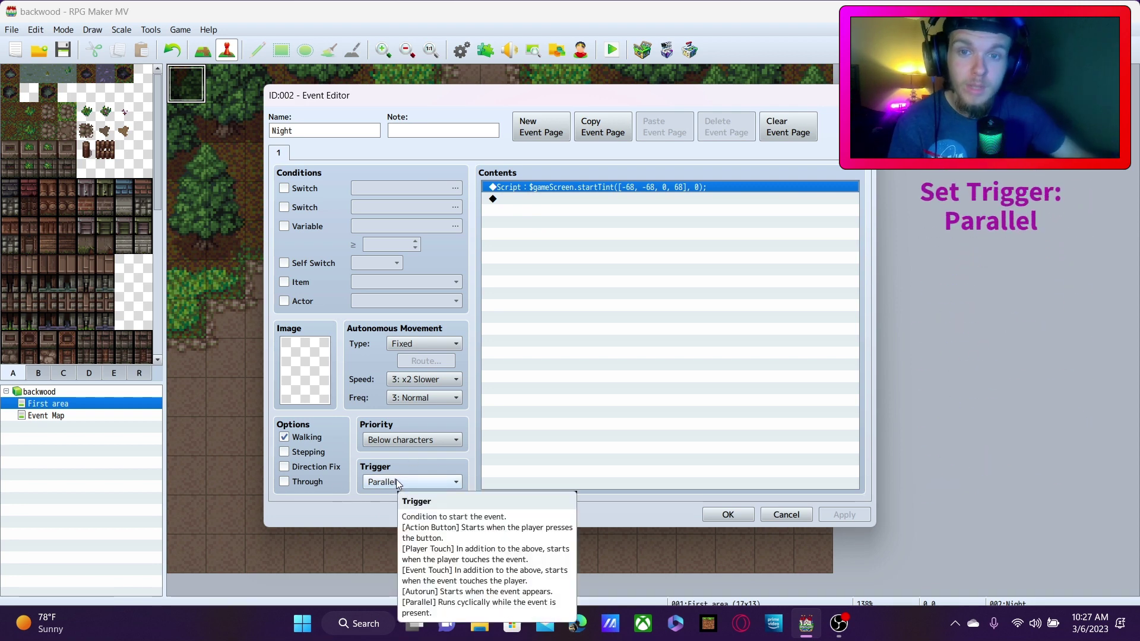
double_click(563, 198)
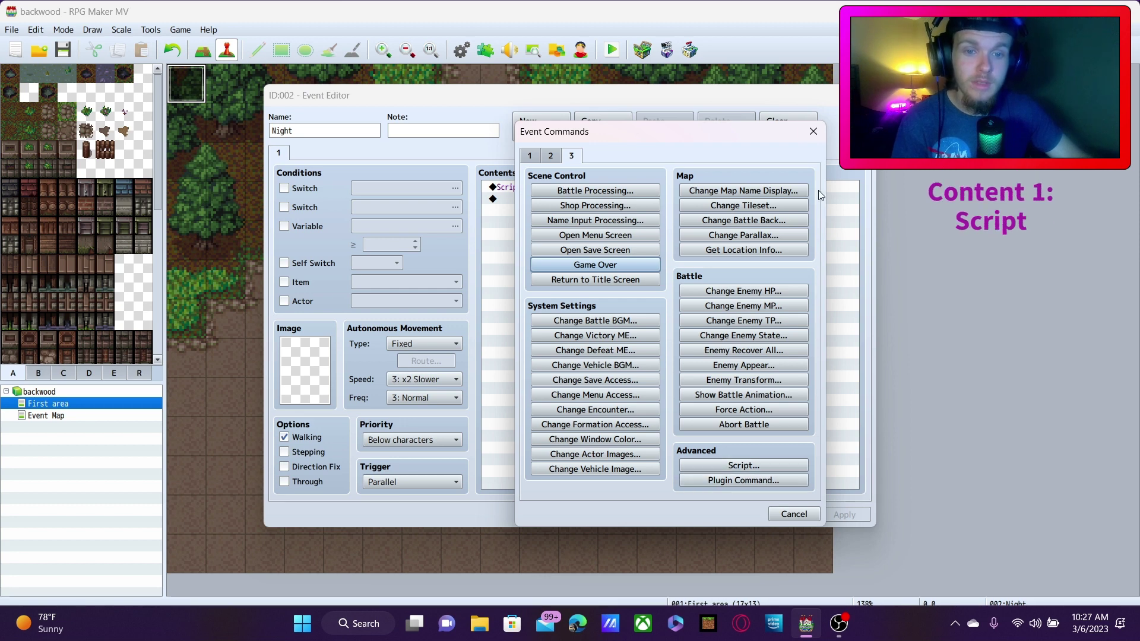
click(818, 132)
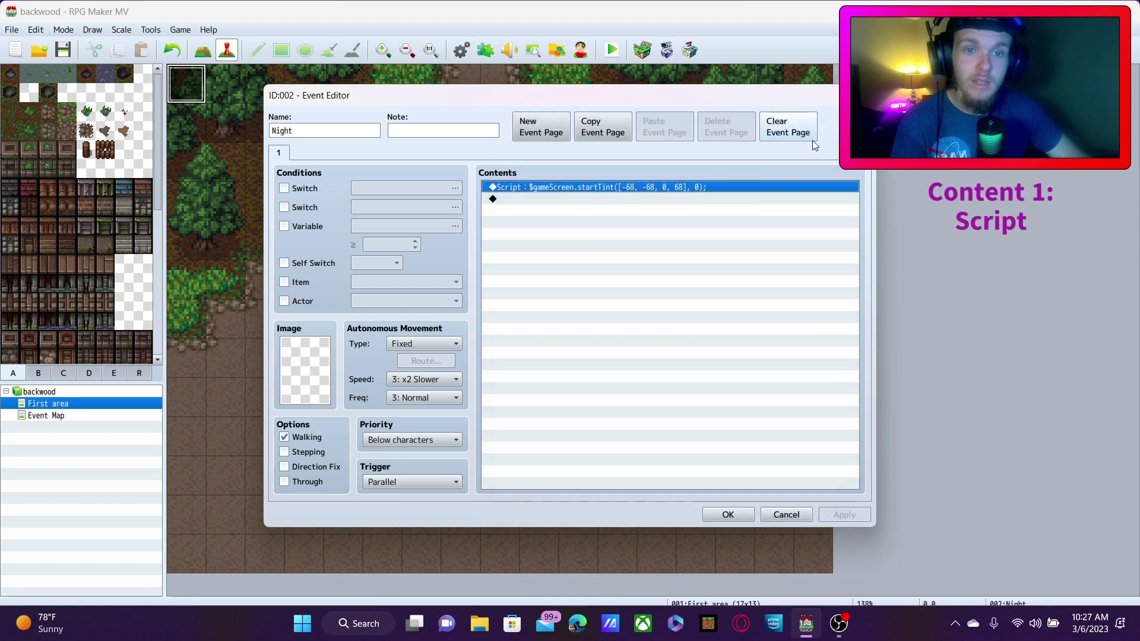
right_click(769, 188)
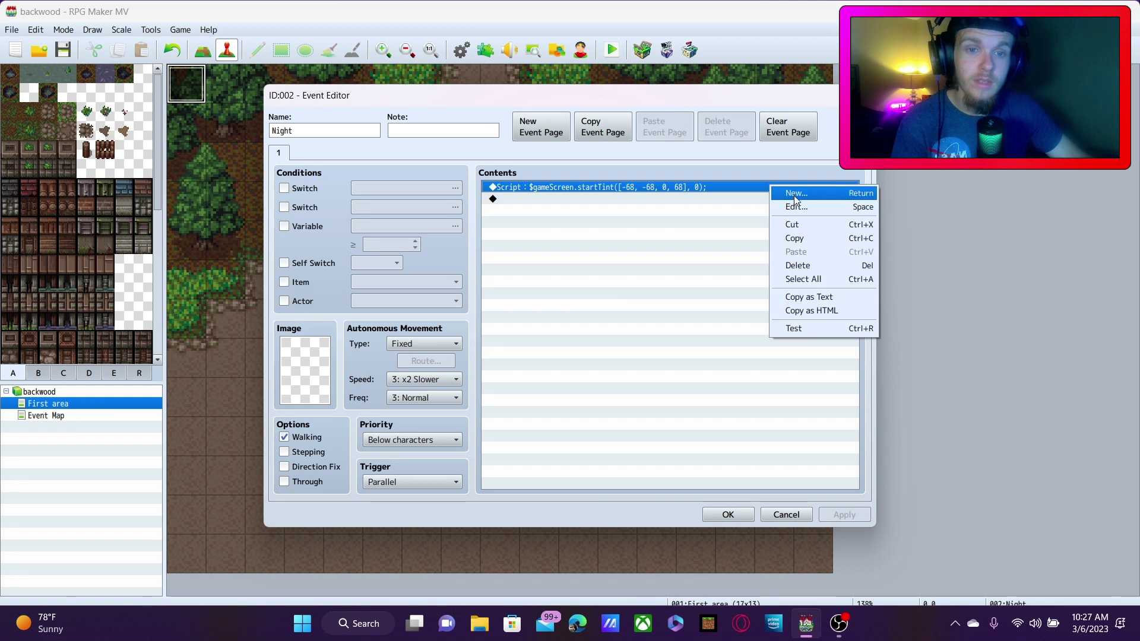
Step: Review the $gameScreen.startTint([-68, -68, 0, 68], 0) script and confirm it
click(796, 208)
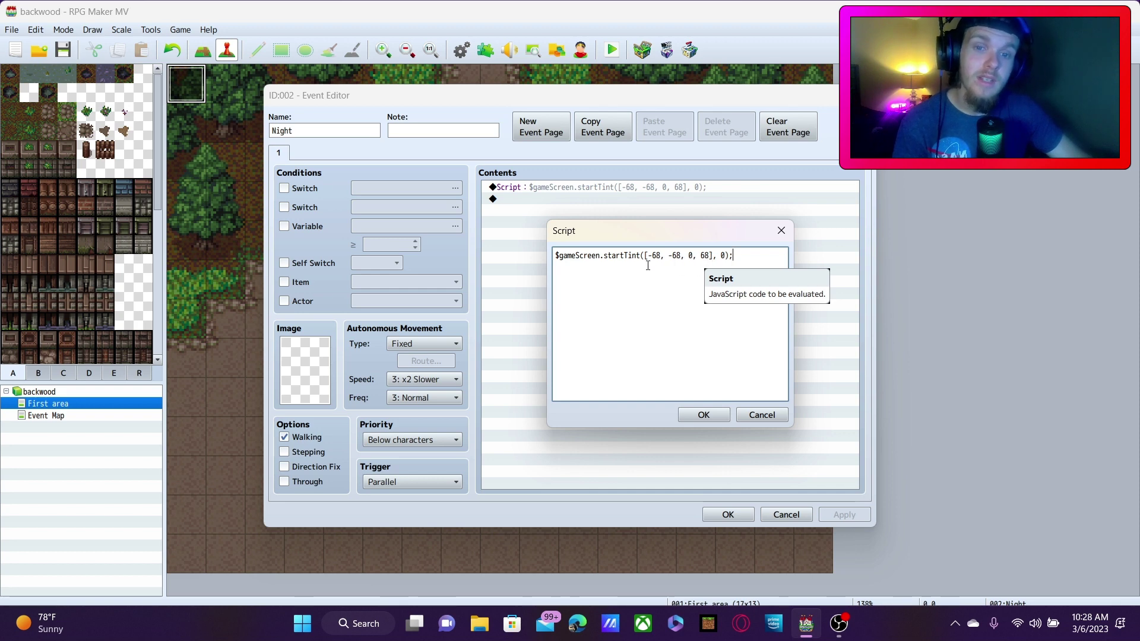
click(703, 415)
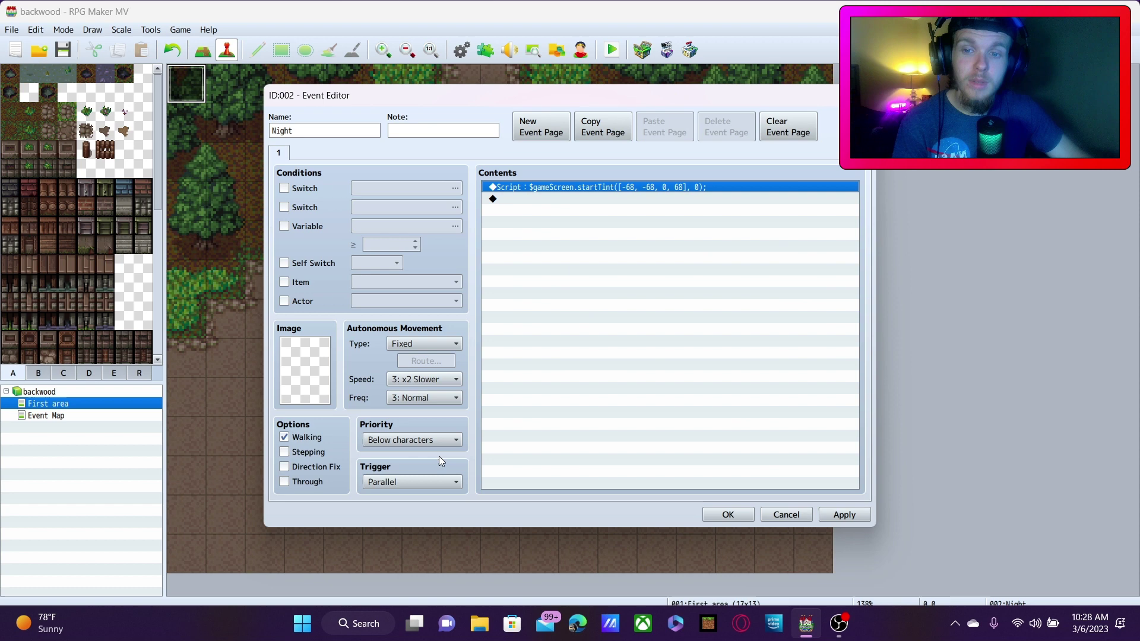
Step: Close the Night event editor, save, and launch a playtest of the purple-tinted forest map
click(730, 515)
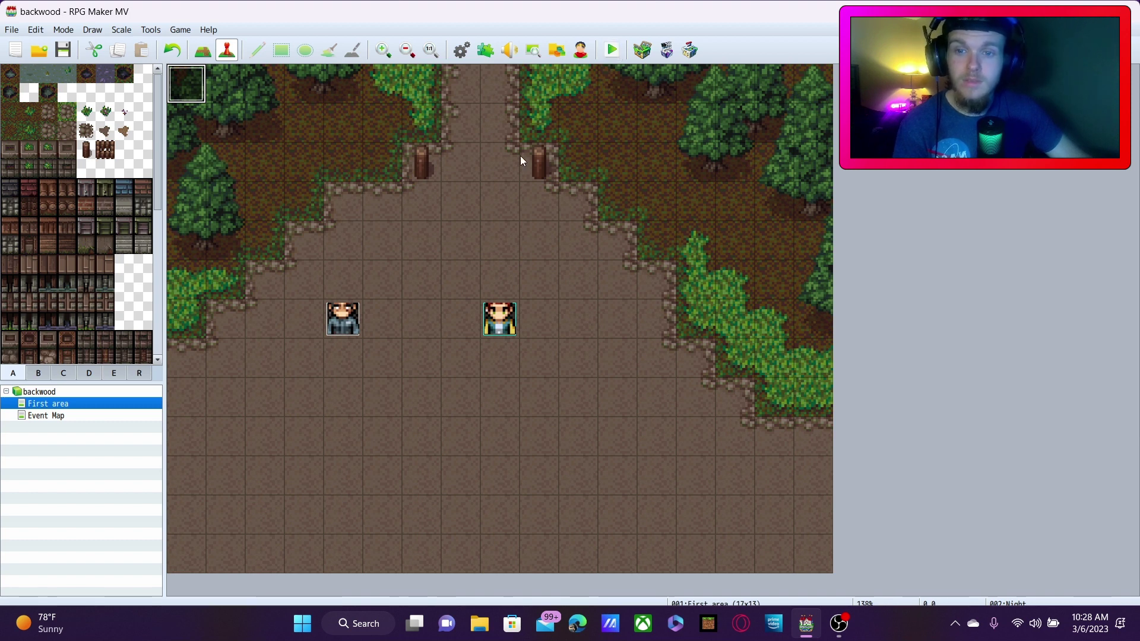
click(605, 55)
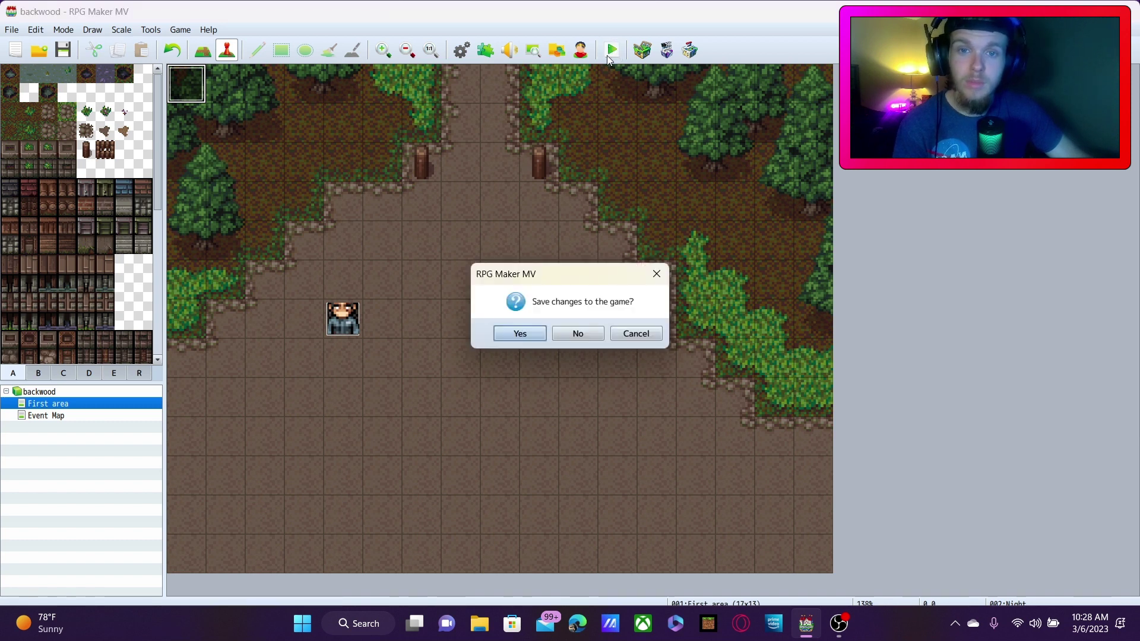
click(541, 331)
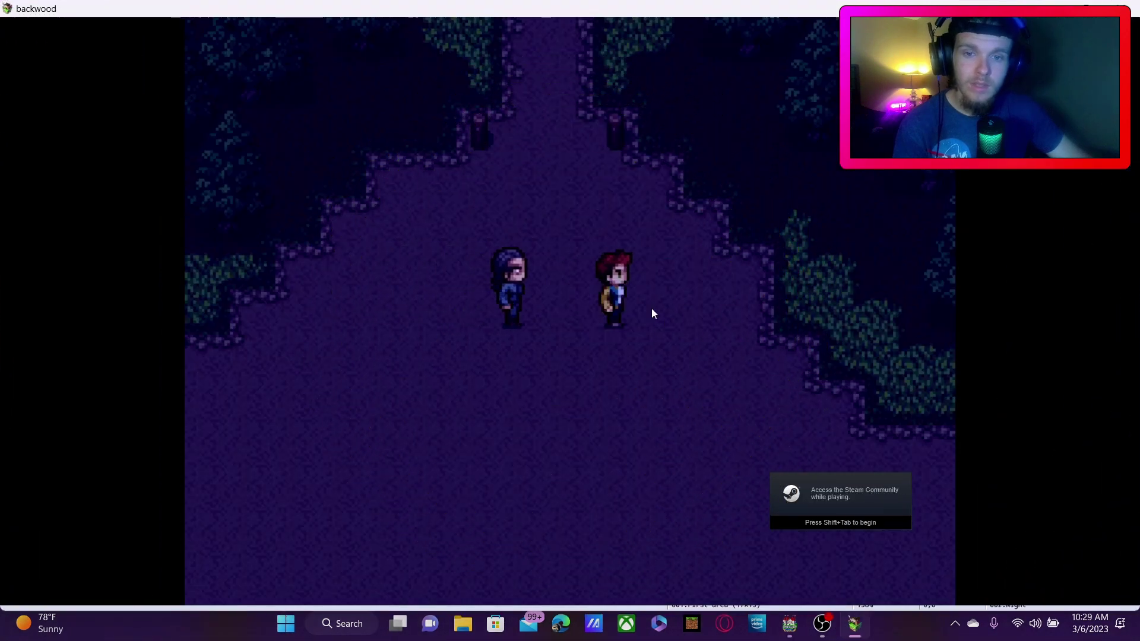